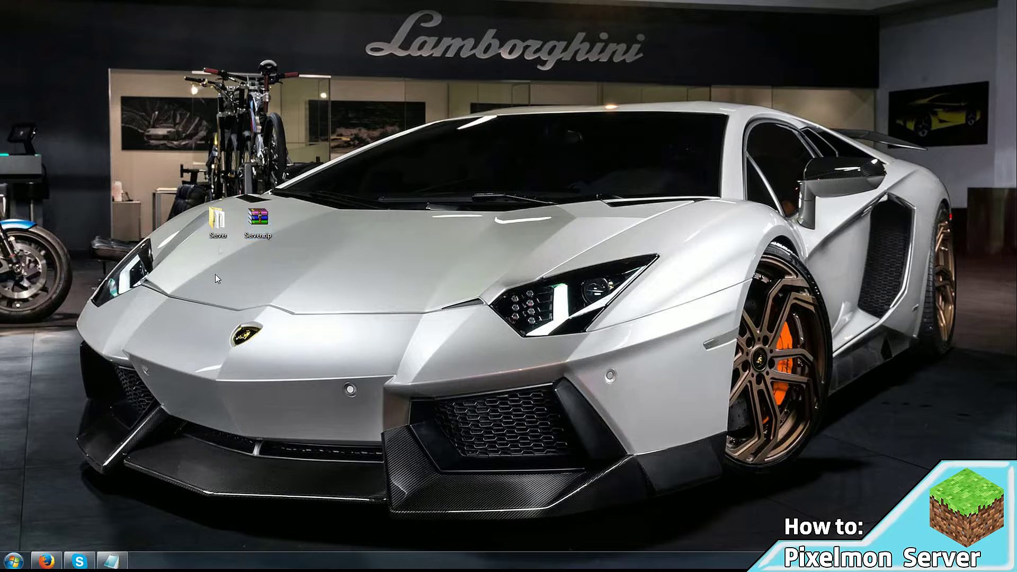
Open the Server folder and browse its files, including whitelist.json and launch.bat
{"action": "double_click", "coordinate": [217, 220]}
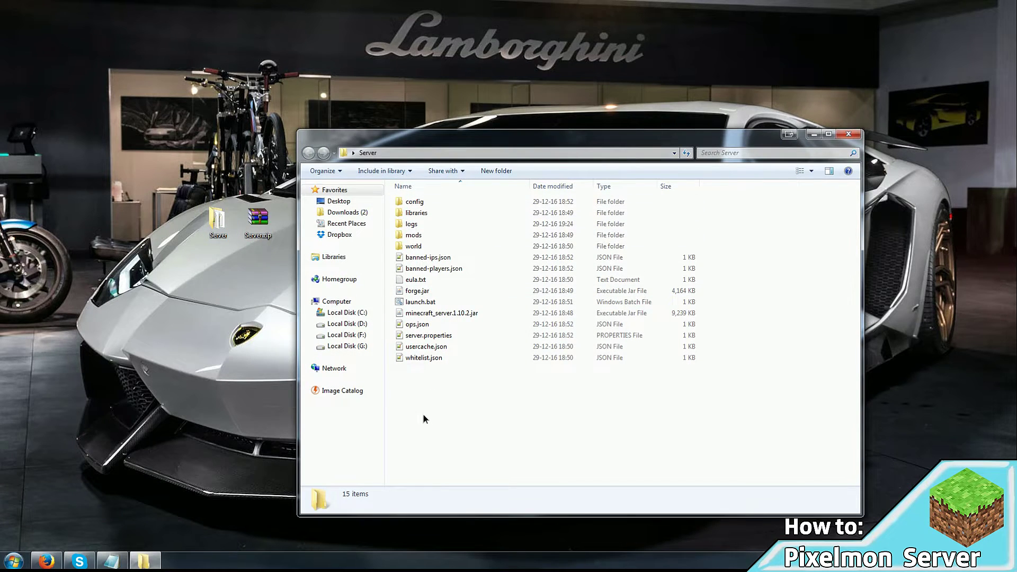
{"action": "left_click", "coordinate": [424, 358]}
{"action": "left_click", "coordinate": [439, 392]}
{"action": "left_click_drag", "start_coordinate": [437, 414], "coordinate": [394, 429]}
{"action": "left_click", "coordinate": [421, 301]}
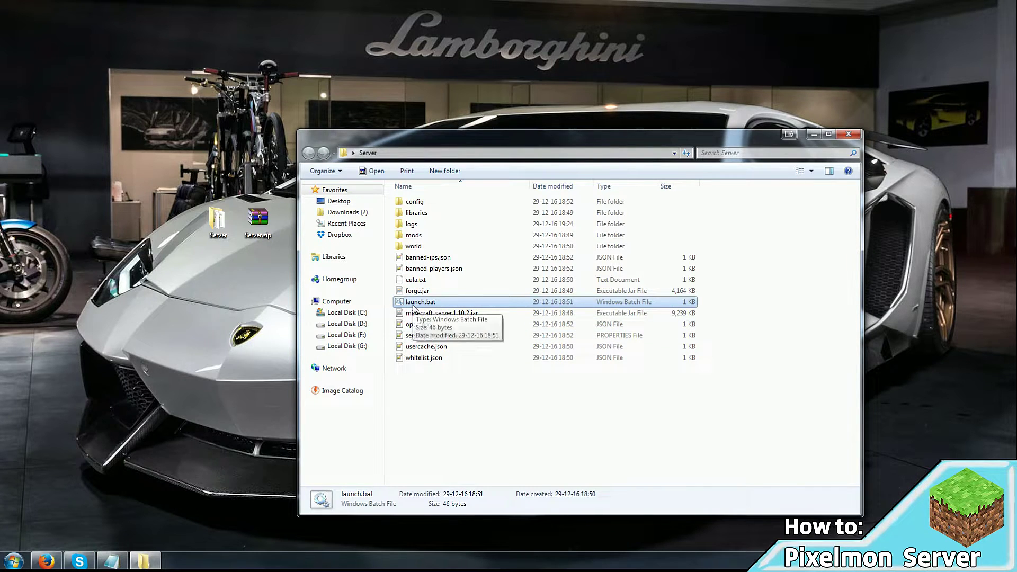
{"action": "left_click", "coordinate": [430, 408]}
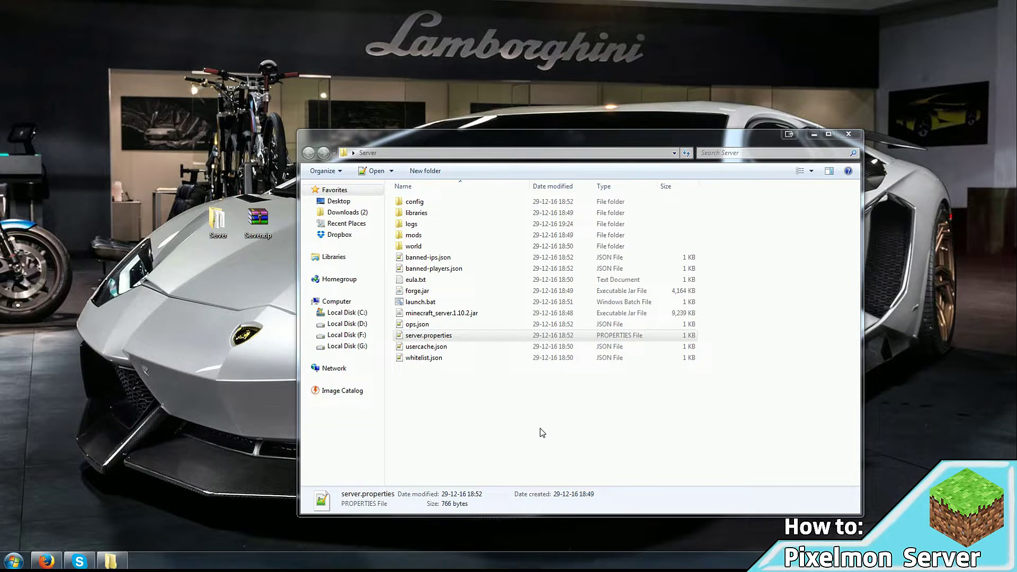
Open server.properties in the Notepad++ text editor
{"action": "left_click", "coordinate": [419, 338]}
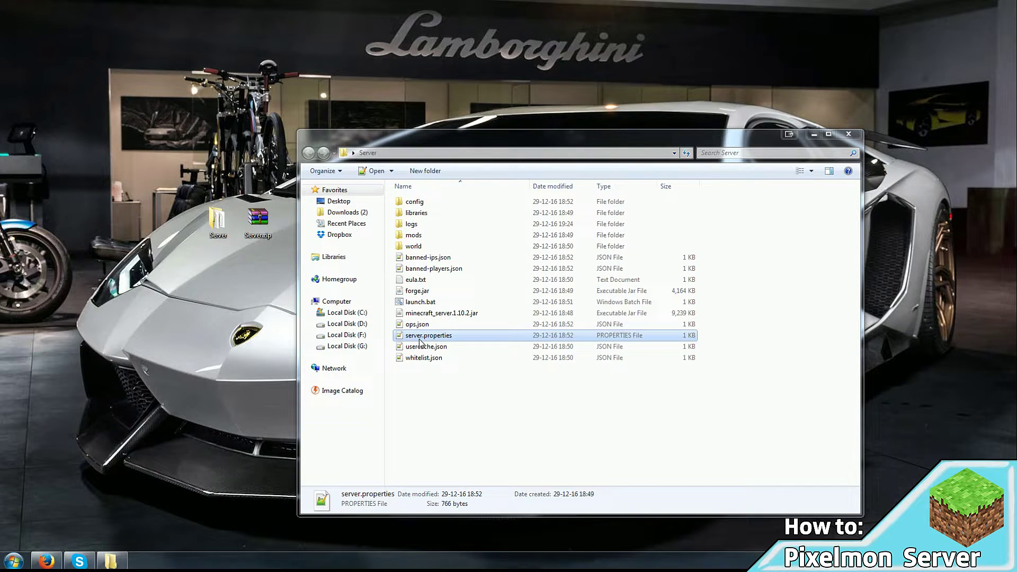
{"action": "right_click", "coordinate": [419, 341]}
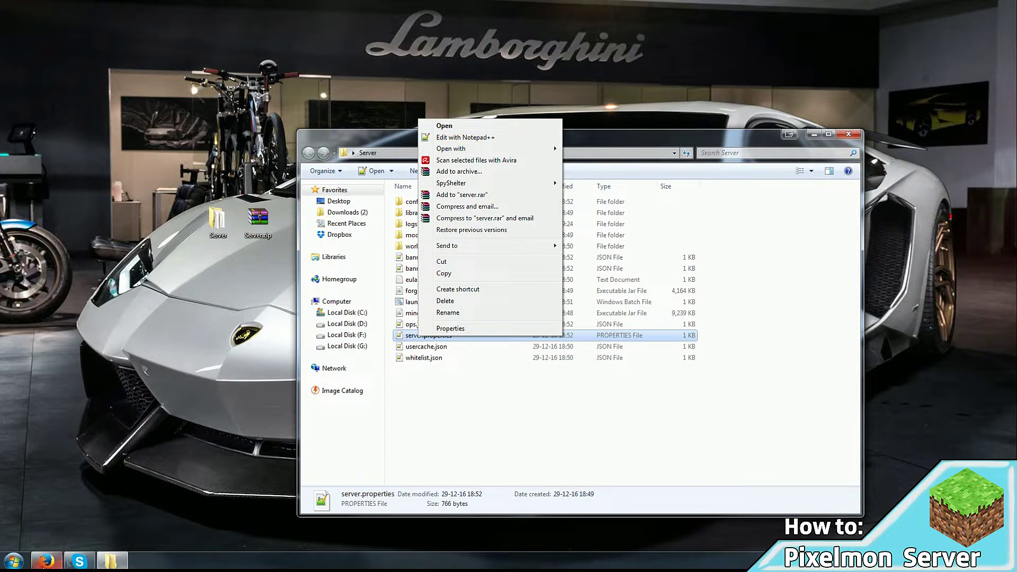
{"action": "left_click", "coordinate": [465, 137]}
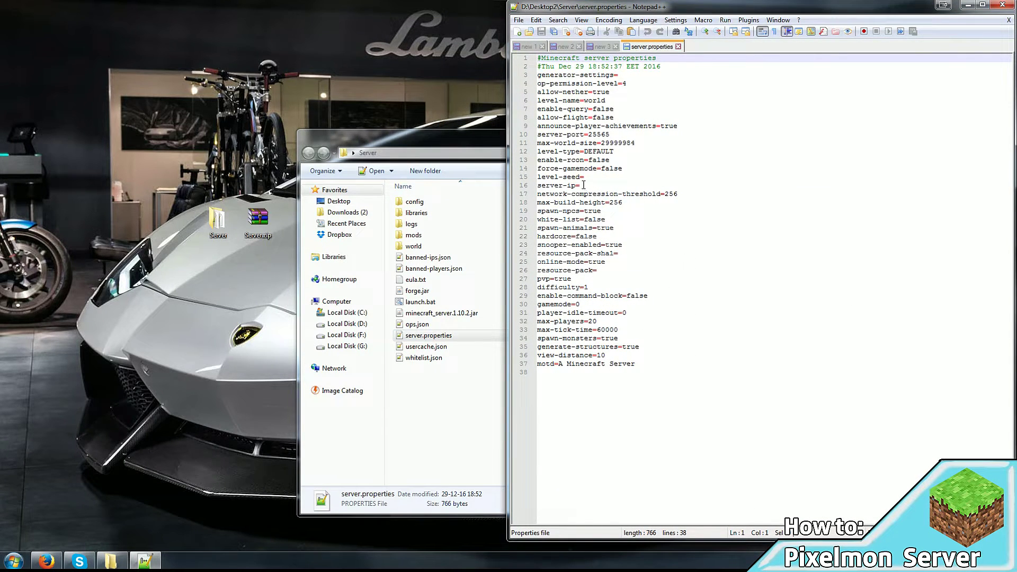
Place the cursor after server-ip= on line 16, then bring up Firefox's public-IP page
{"action": "left_click_drag", "start_coordinate": [583, 185], "coordinate": [534, 183]}
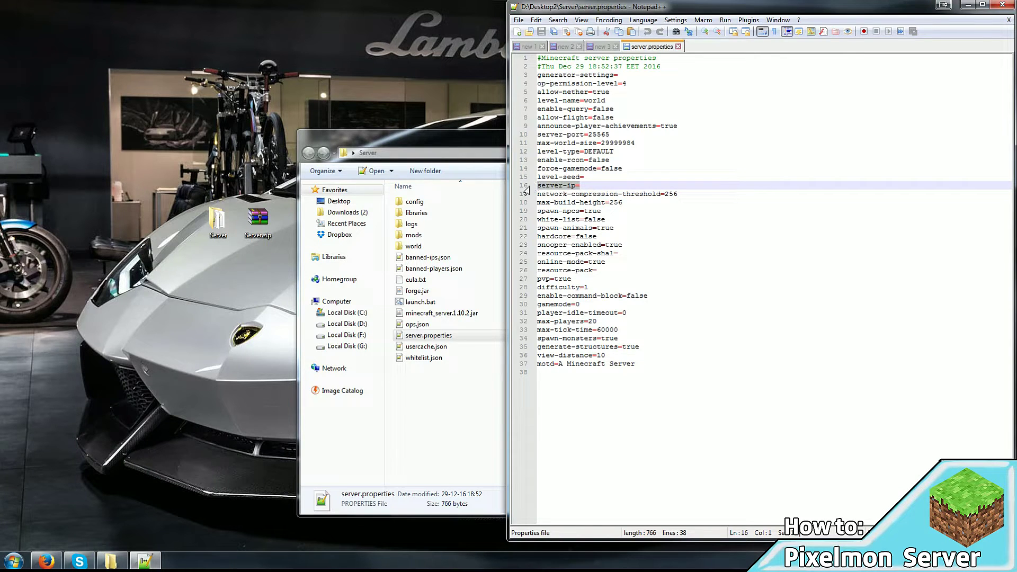
{"action": "left_click", "coordinate": [586, 185]}
{"action": "left_click", "coordinate": [46, 561]}
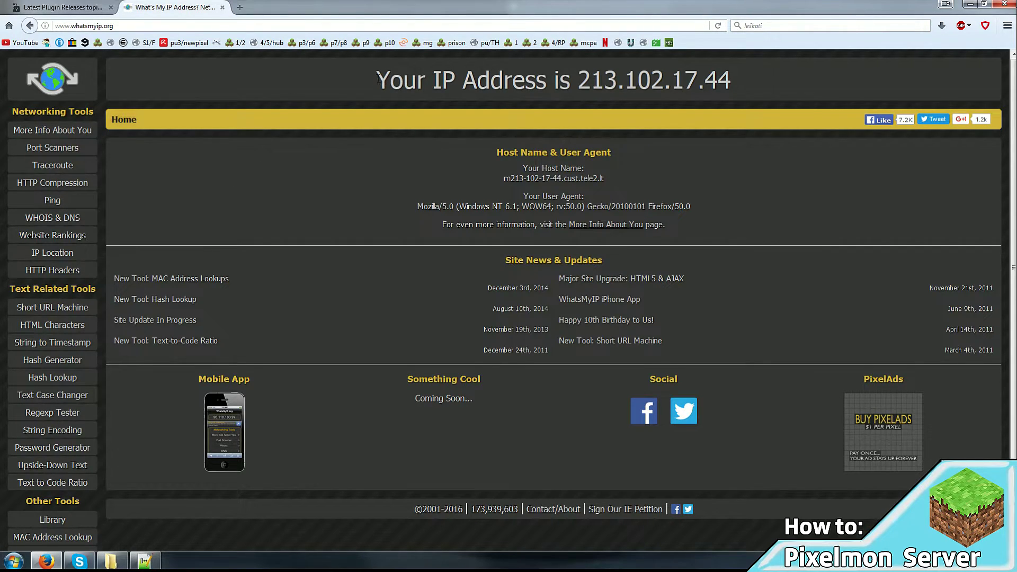
{"action": "left_click_drag", "start_coordinate": [377, 82], "coordinate": [578, 78]}
{"action": "right_click", "coordinate": [589, 79]}
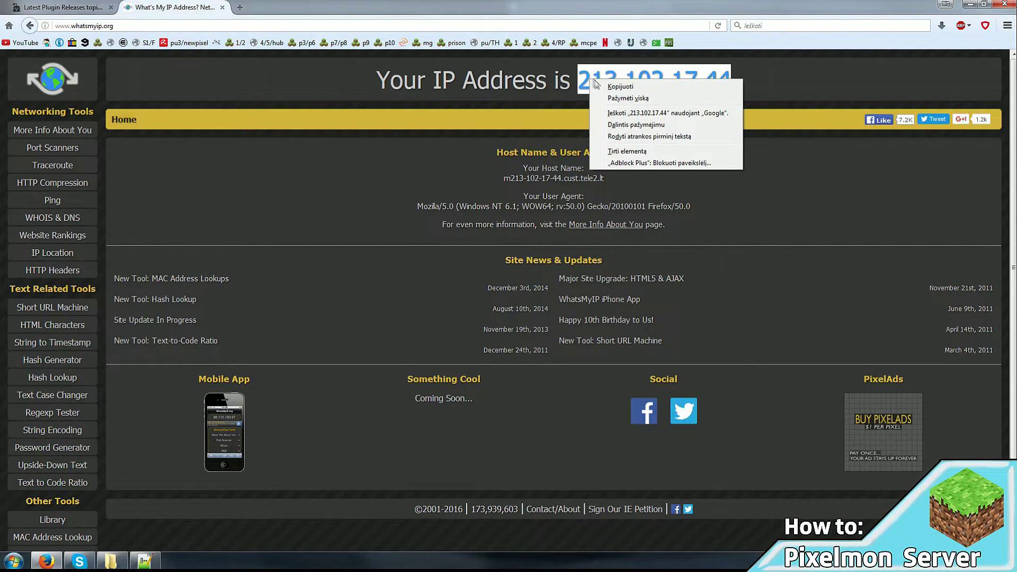
{"action": "left_click", "coordinate": [600, 86]}
{"action": "left_click", "coordinate": [46, 560]}
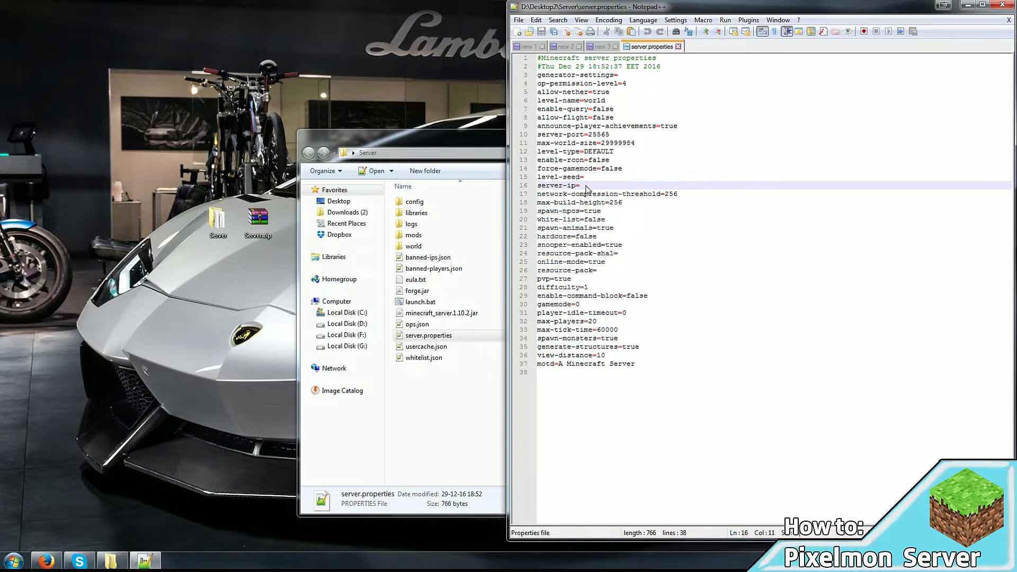
{"action": "right_click", "coordinate": [585, 185]}
Paste 213.102.17.44 after server-ip=, save server.properties and close Notepad++
{"action": "left_click", "coordinate": [596, 215]}
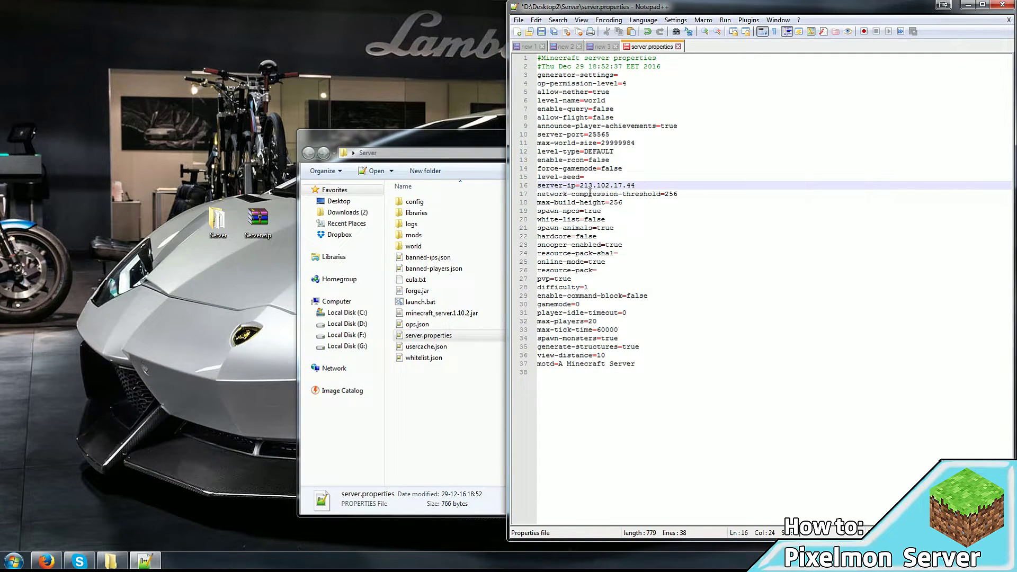
{"action": "key", "text": "shift+Home"}
{"action": "left_click", "coordinate": [643, 190]}
{"action": "left_click", "coordinate": [543, 32]}
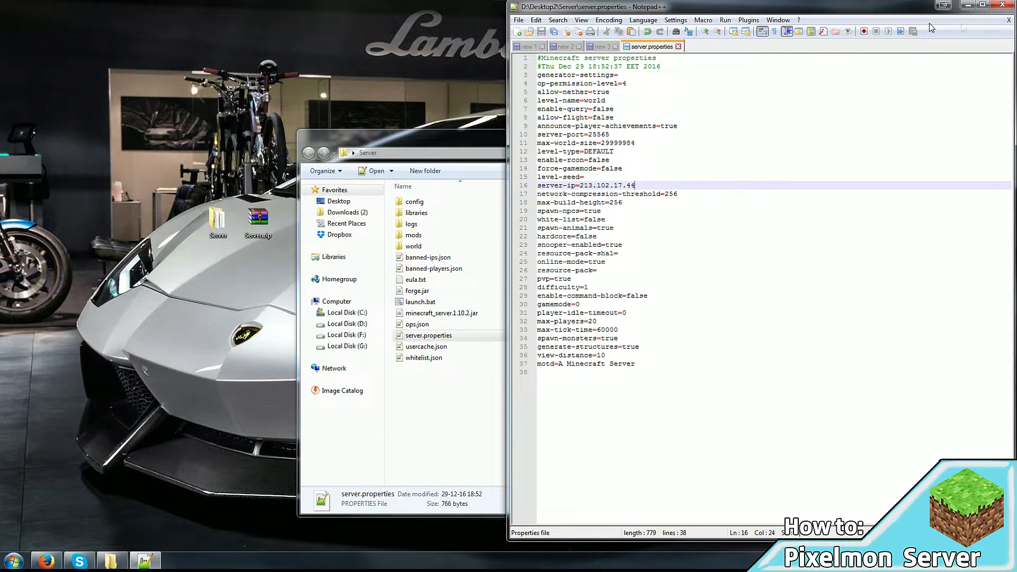
{"action": "left_click", "coordinate": [1003, 5]}
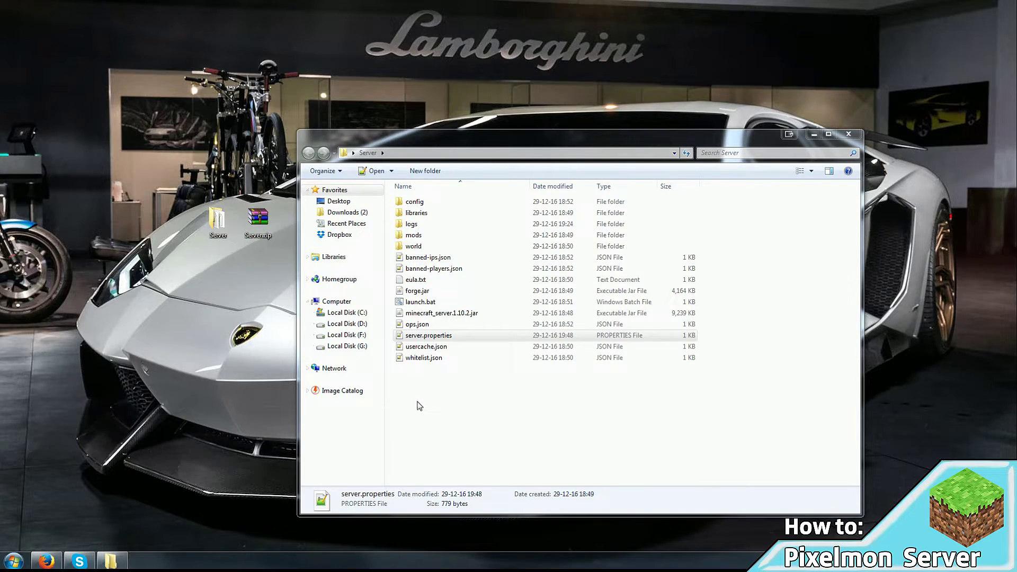
{"action": "left_click", "coordinate": [393, 373]}
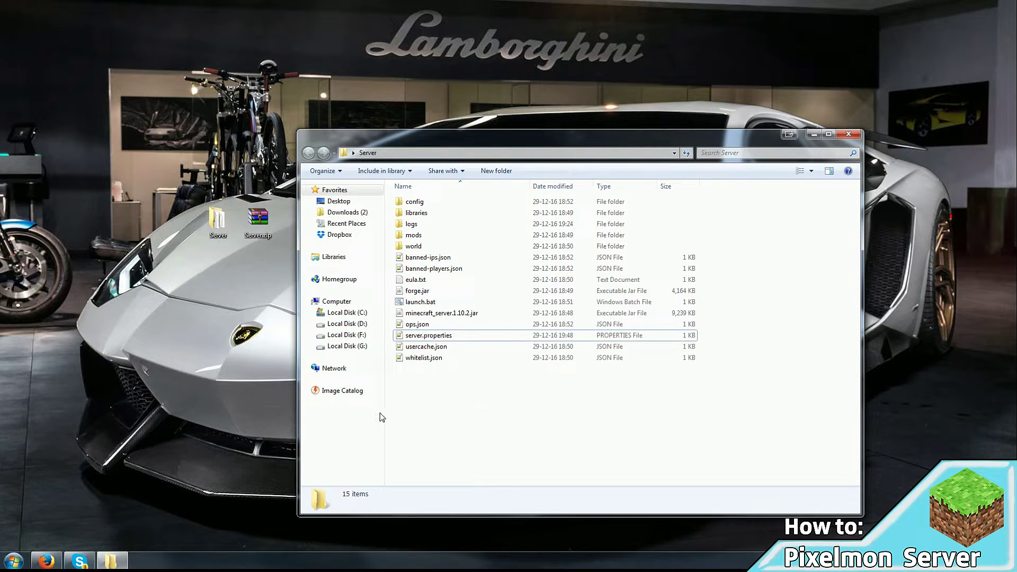
Search the Start menu for cmd.exe and launch Command Prompt
{"action": "left_click", "coordinate": [14, 561]}
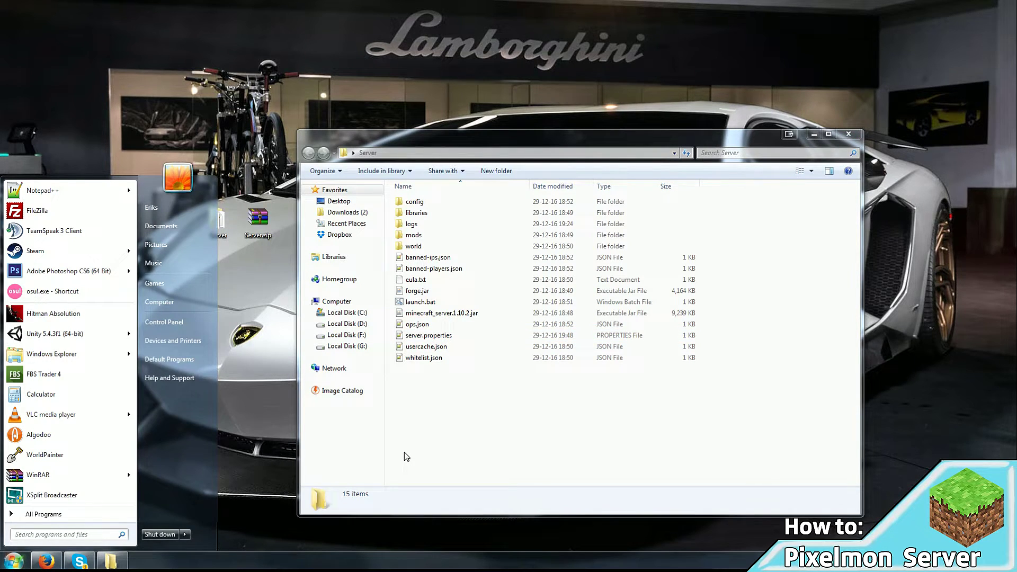
{"action": "type", "text": "c"}
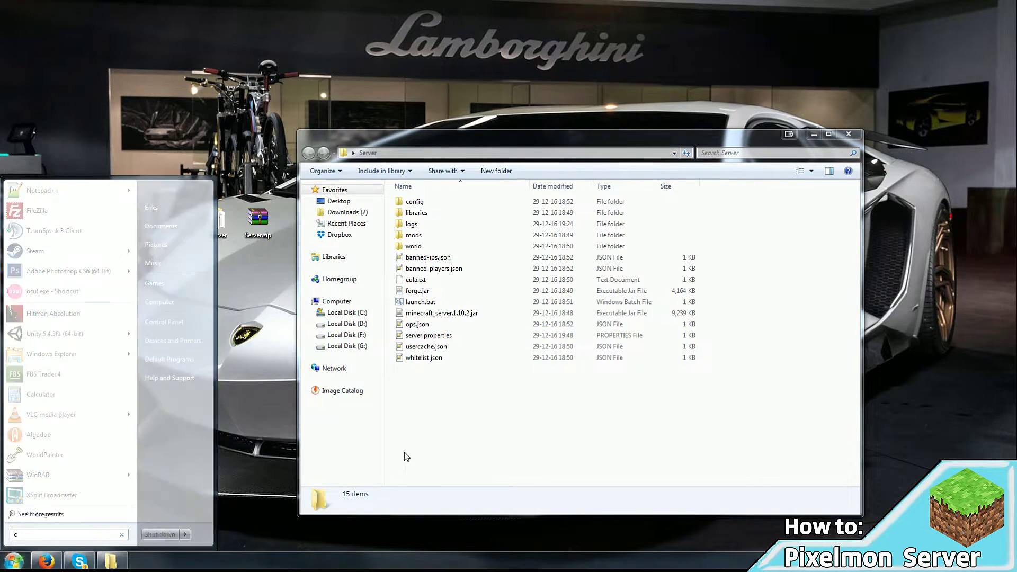
{"action": "type", "text": "md.exe"}
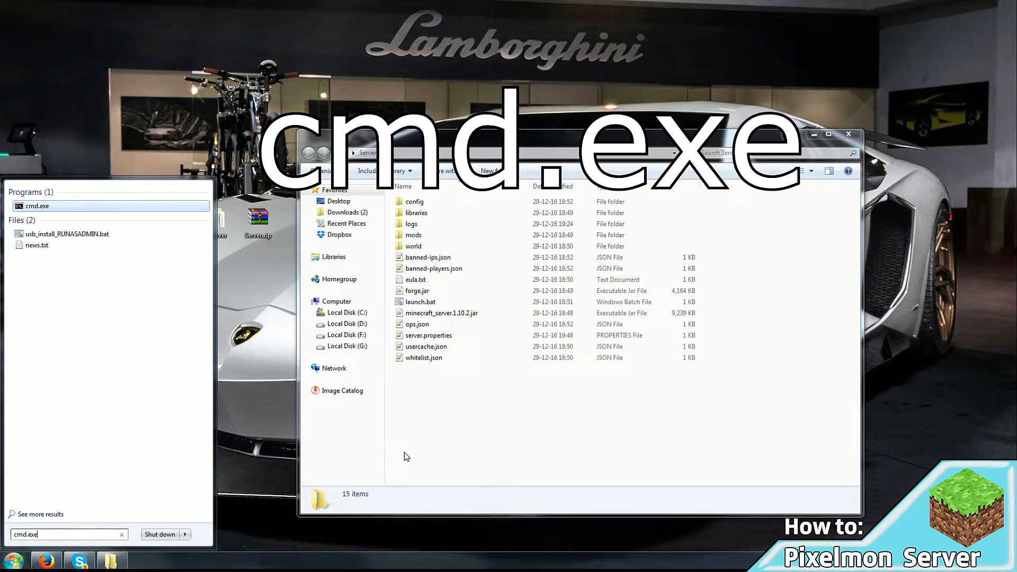
{"action": "left_click", "coordinate": [407, 457]}
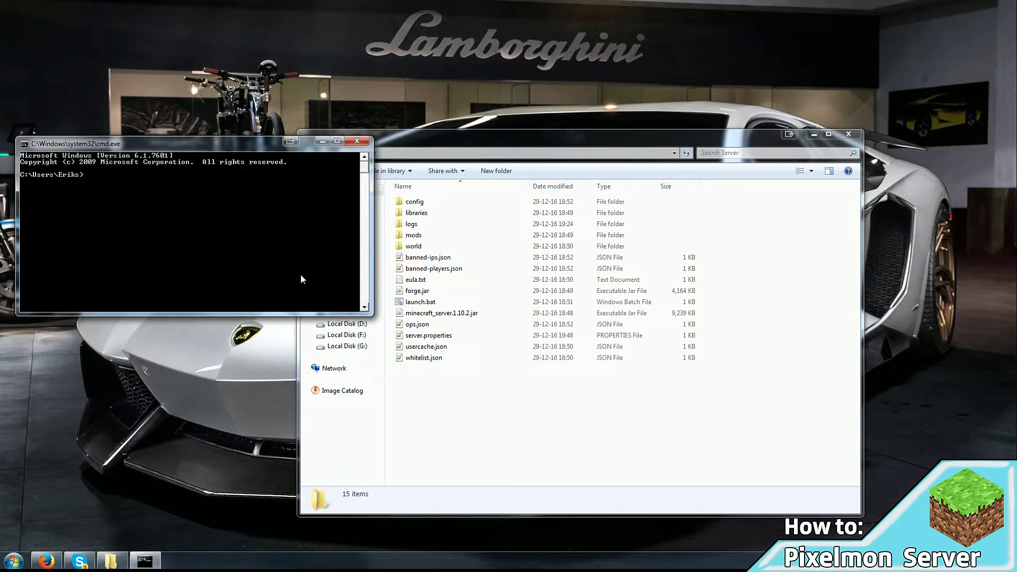
Run ipconfig and maximise the console to show the network configuration
{"action": "type", "text": "ip"}
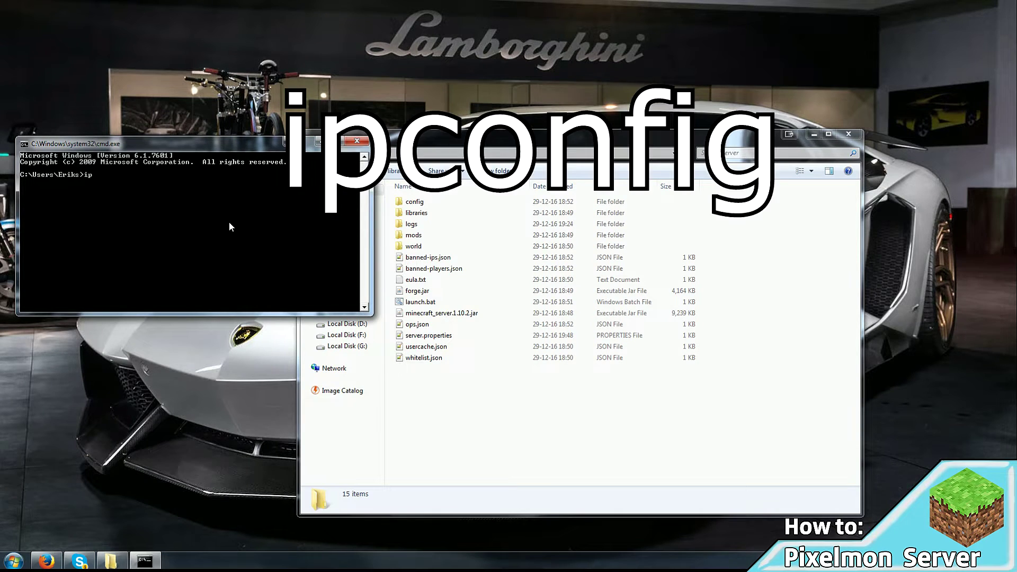
{"action": "type", "text": "config"}
{"action": "key", "text": "Return"}
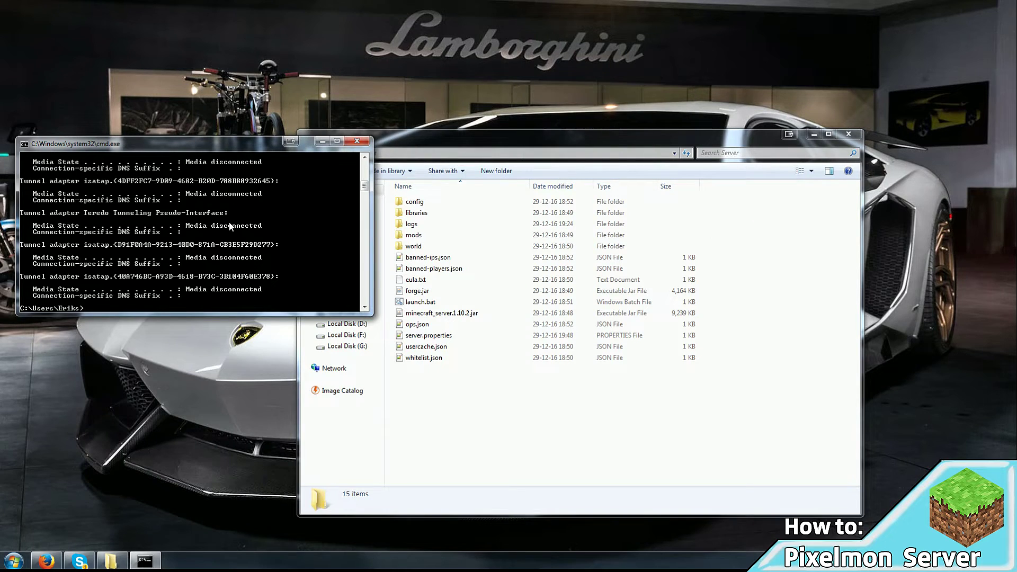
{"action": "double_click", "coordinate": [215, 147]}
{"action": "scroll", "coordinate": [215, 149], "scroll_direction": "up", "scroll_amount": 10}
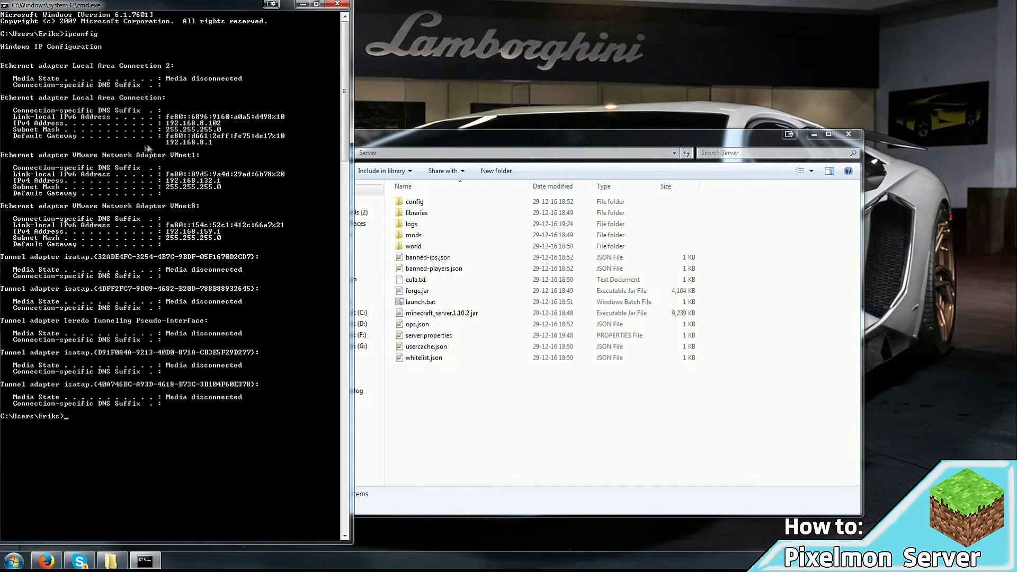
Mark the local IPv4 address 192.168.8.102 in the console for copying
{"action": "right_click", "coordinate": [61, 126]}
{"action": "left_click", "coordinate": [73, 133]}
{"action": "left_click_drag", "start_coordinate": [13, 123], "coordinate": [64, 125]}
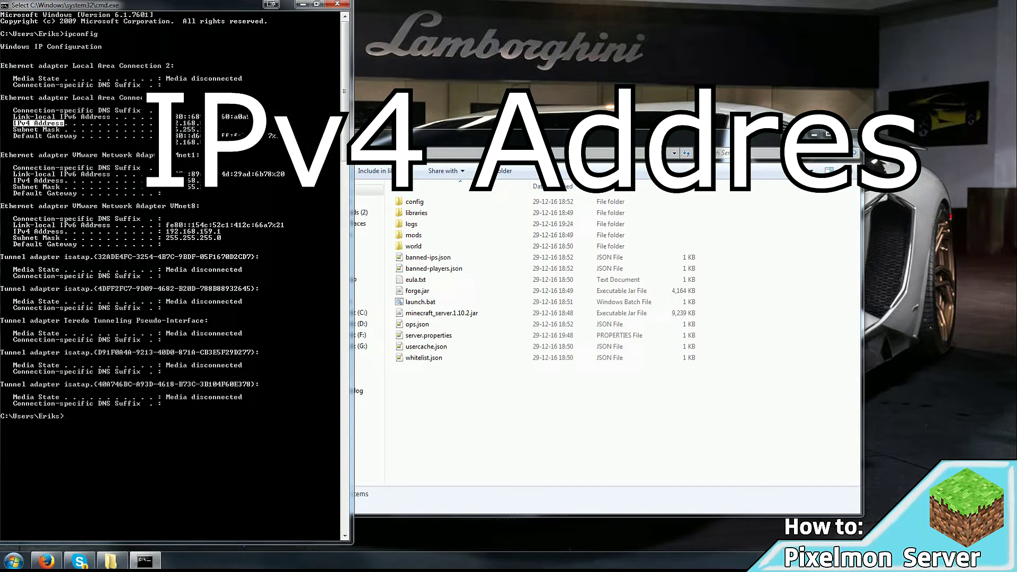
{"action": "left_click_drag", "start_coordinate": [162, 123], "coordinate": [229, 125]}
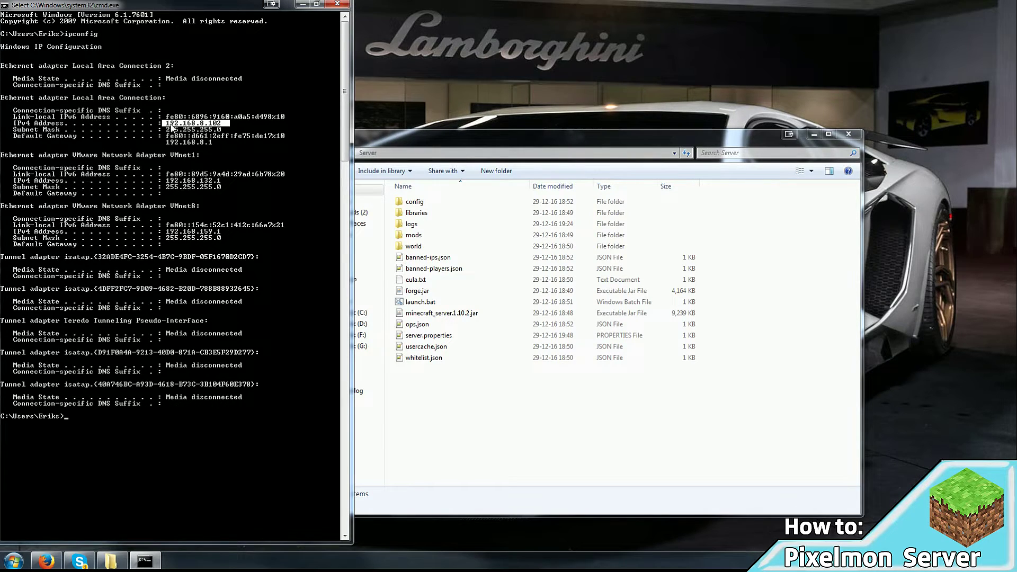
{"action": "left_click_drag", "start_coordinate": [166, 123], "coordinate": [228, 127]}
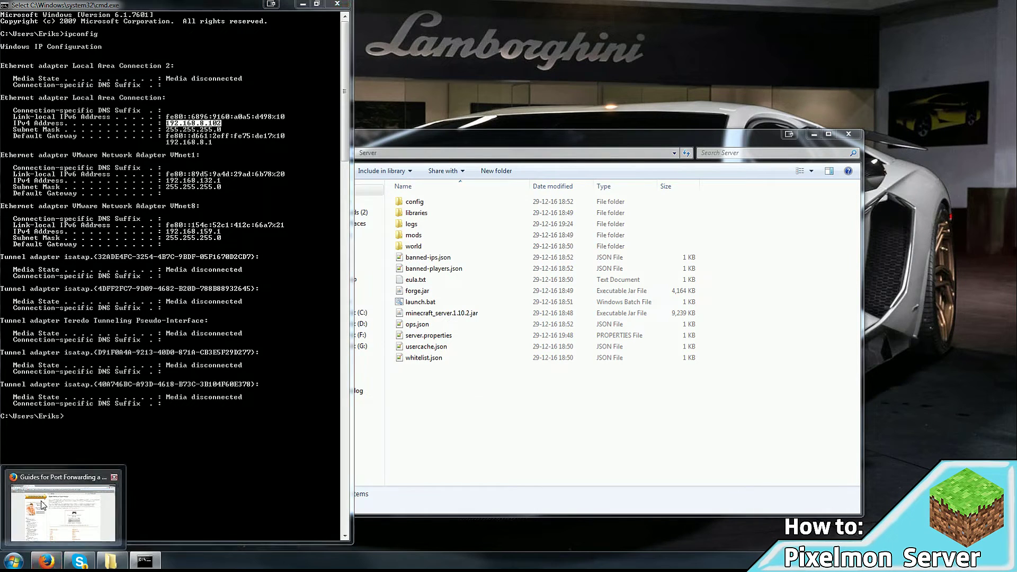
{"action": "left_click", "coordinate": [63, 509]}
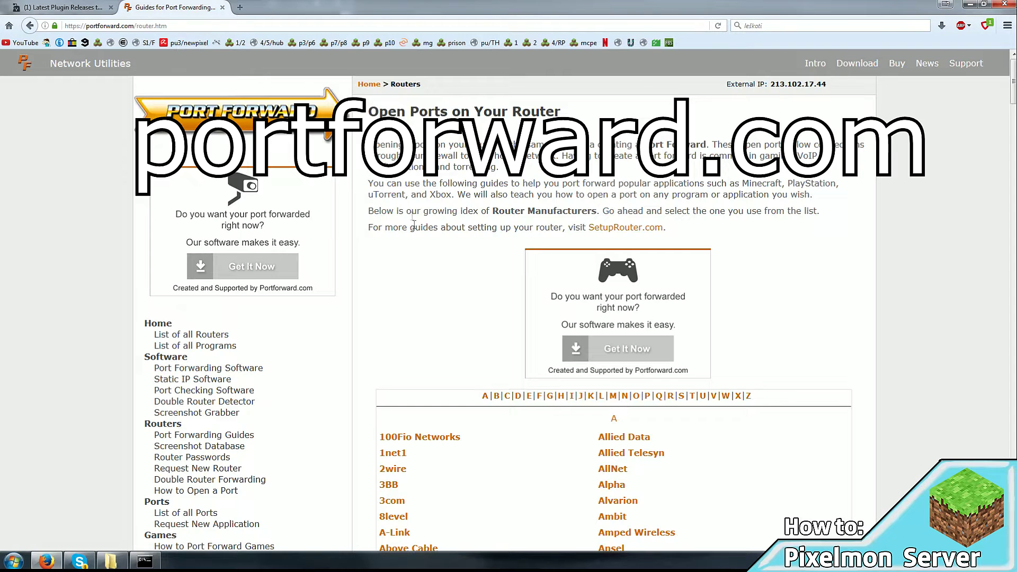
Go through portforward.com's Asus router list and open the RT-N56U guide
{"action": "scroll", "coordinate": [456, 296], "scroll_direction": "down", "scroll_amount": 3}
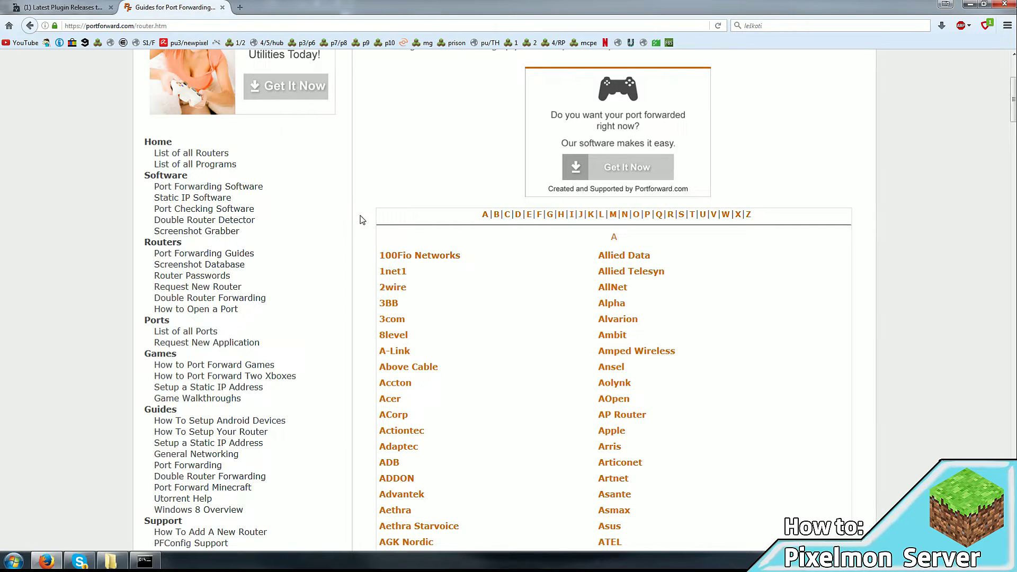
{"action": "scroll", "coordinate": [383, 218], "scroll_direction": "down", "scroll_amount": 4}
{"action": "scroll", "coordinate": [766, 277], "scroll_direction": "up", "scroll_amount": 1}
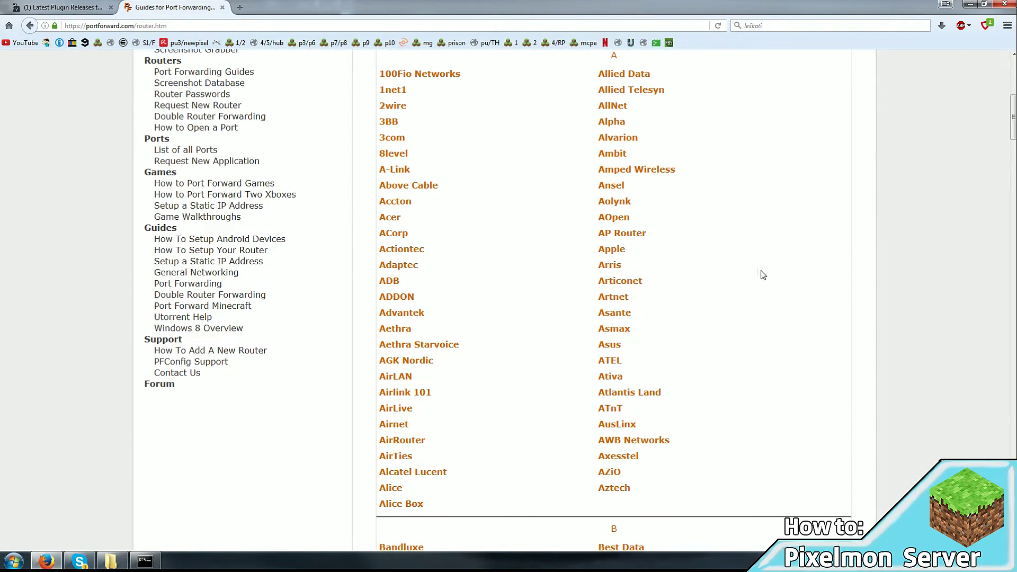
{"action": "left_click", "coordinate": [609, 348]}
{"action": "scroll", "coordinate": [784, 332], "scroll_direction": "down", "scroll_amount": 15}
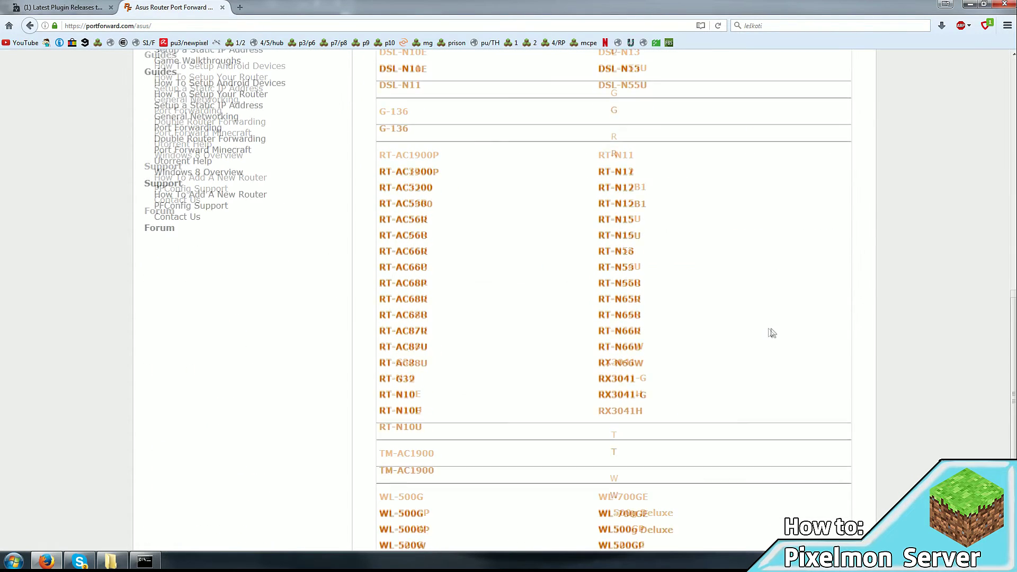
{"action": "left_click", "coordinate": [601, 203]}
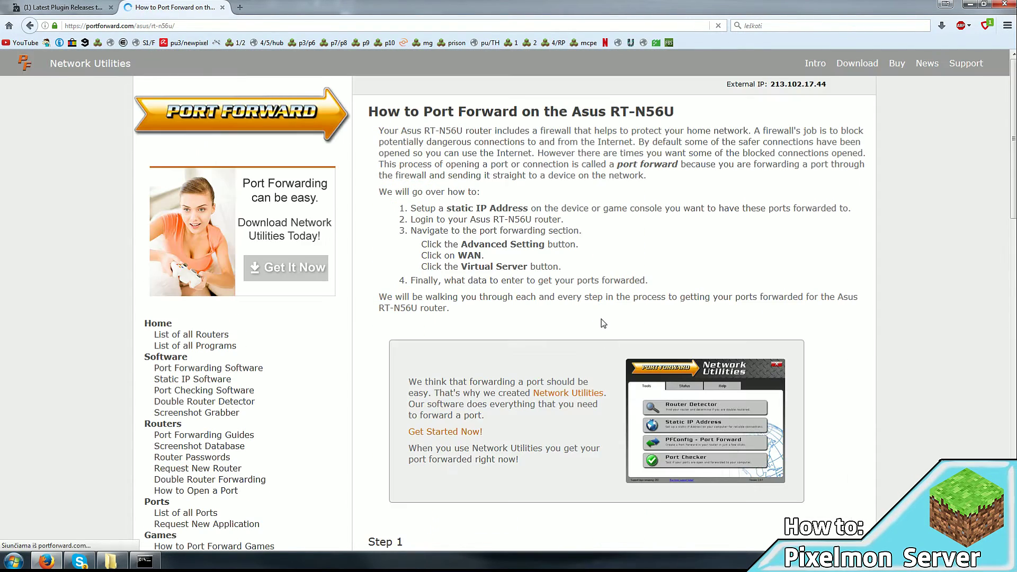
Scroll down to Step 4 and highlight the IP Address setting
{"action": "scroll", "coordinate": [602, 319], "scroll_direction": "down", "scroll_amount": 5}
{"action": "scroll", "coordinate": [602, 319], "scroll_direction": "down", "scroll_amount": 20}
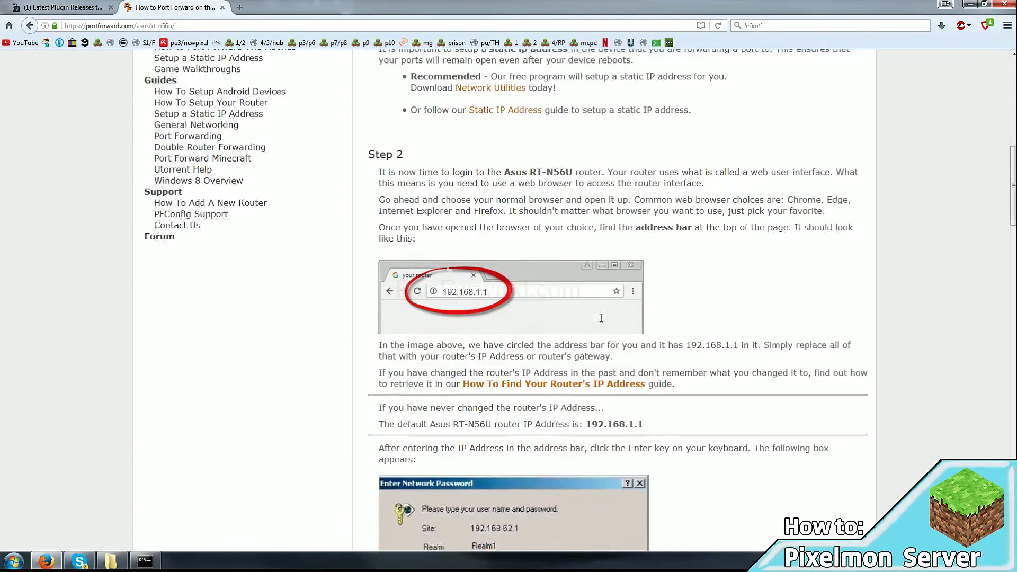
{"action": "scroll", "coordinate": [707, 311], "scroll_direction": "down", "scroll_amount": 18}
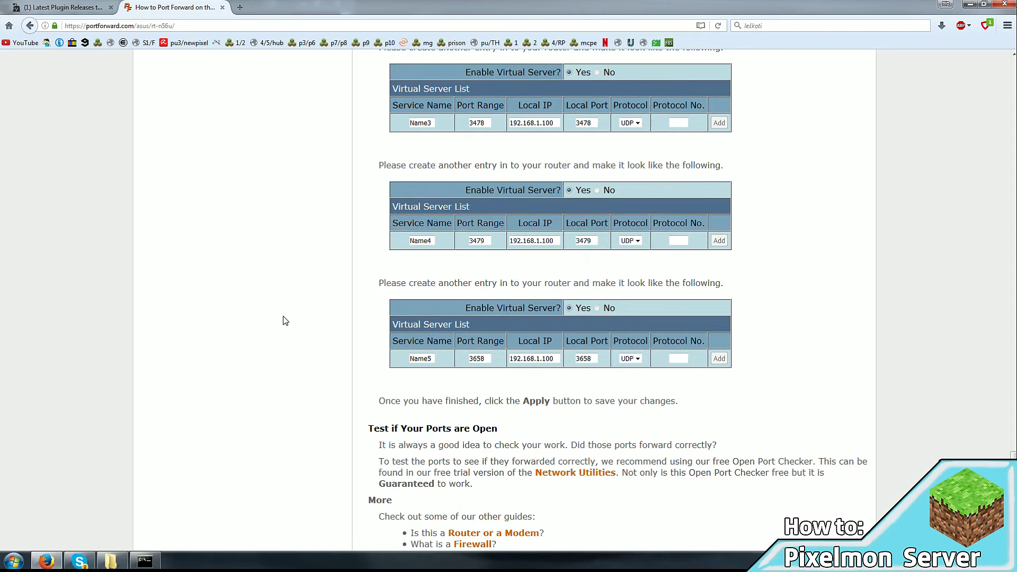
{"action": "scroll", "coordinate": [284, 320], "scroll_direction": "up", "scroll_amount": 9}
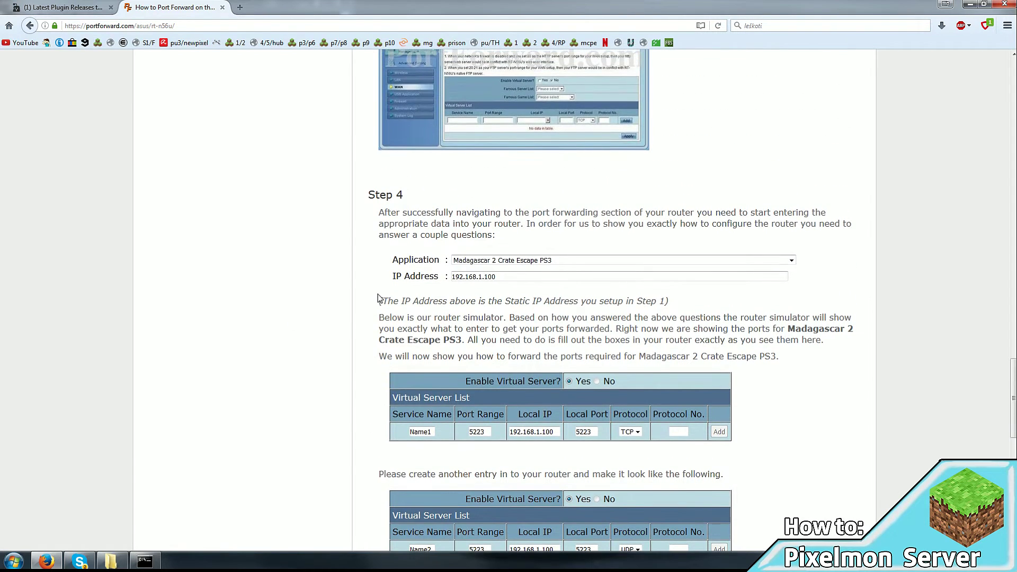
{"action": "left_click_drag", "start_coordinate": [394, 276], "coordinate": [494, 279]}
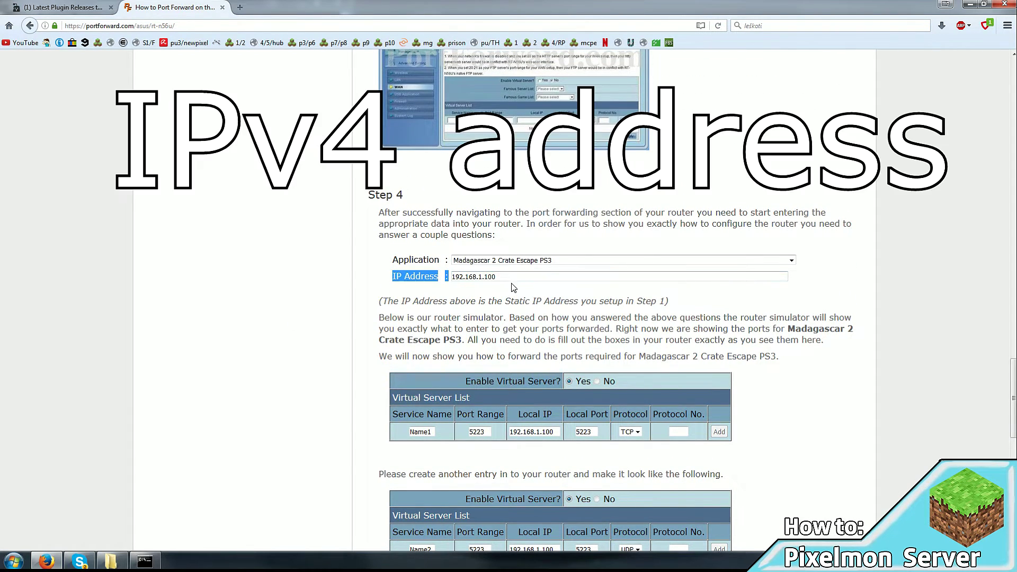
{"action": "left_click", "coordinate": [288, 312]}
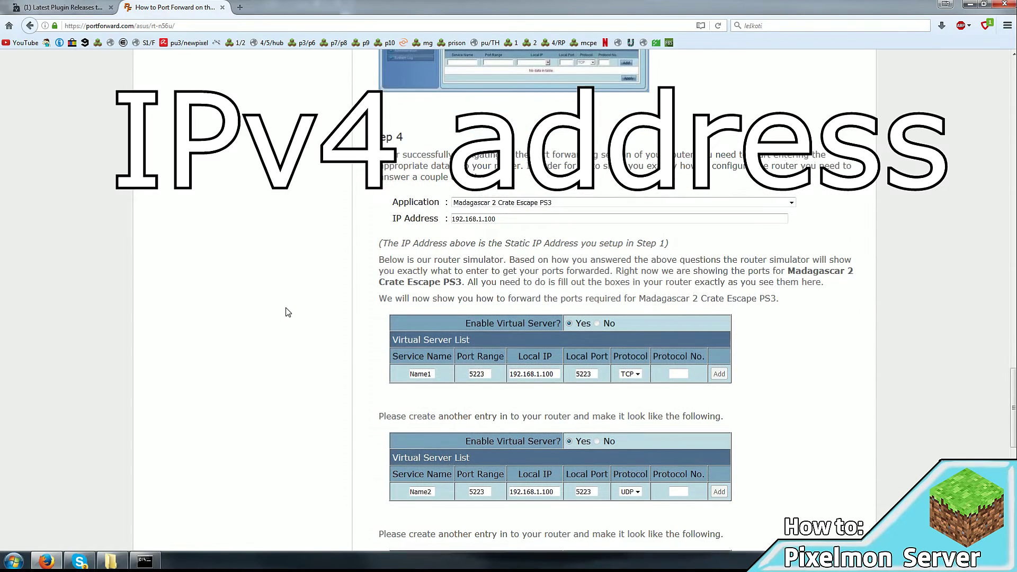
Point out Port Range 5223, Local Port 5223 and the TCP protocol choice
{"action": "scroll", "coordinate": [504, 377], "scroll_direction": "down", "scroll_amount": 2}
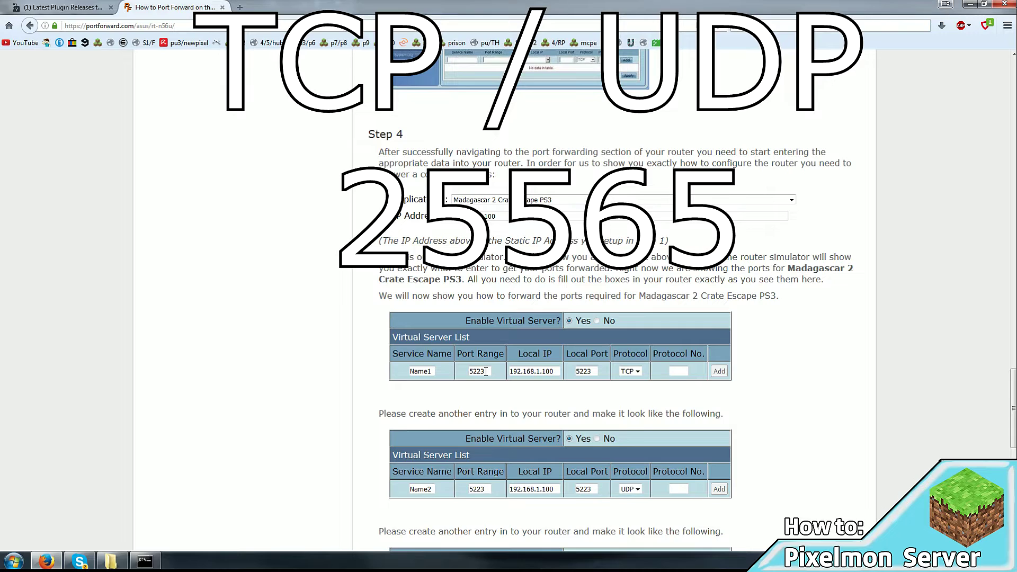
{"action": "double_click", "coordinate": [486, 371]}
{"action": "double_click", "coordinate": [589, 371]}
{"action": "left_click", "coordinate": [637, 372]}
{"action": "left_click", "coordinate": [633, 373]}
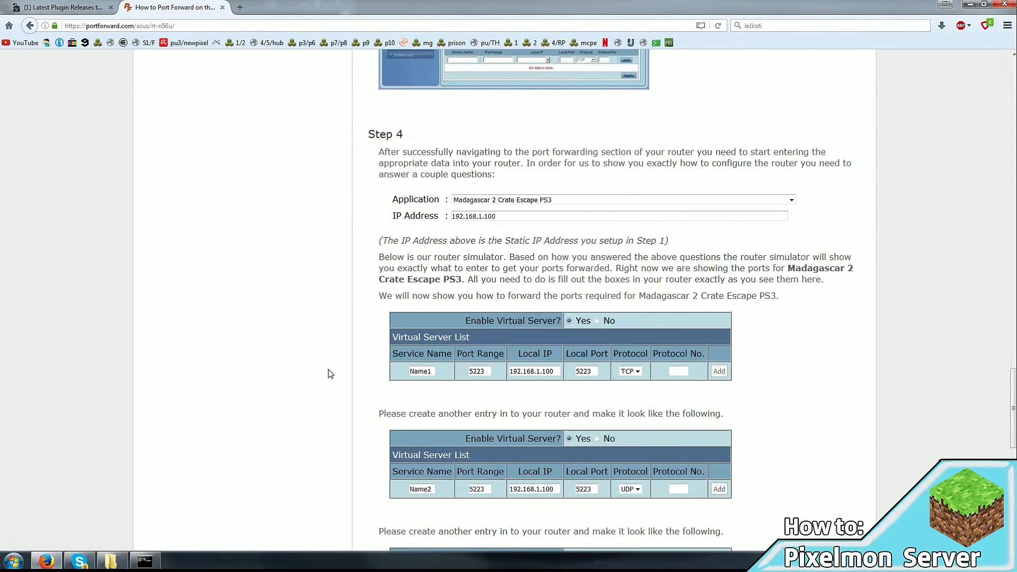
Point out the first virtual server entry's Port Range and Local IP values
{"action": "scroll", "coordinate": [329, 375], "scroll_direction": "up", "scroll_amount": 3}
{"action": "scroll", "coordinate": [327, 378], "scroll_direction": "up", "scroll_amount": 3}
{"action": "scroll", "coordinate": [451, 317], "scroll_direction": "down", "scroll_amount": 6}
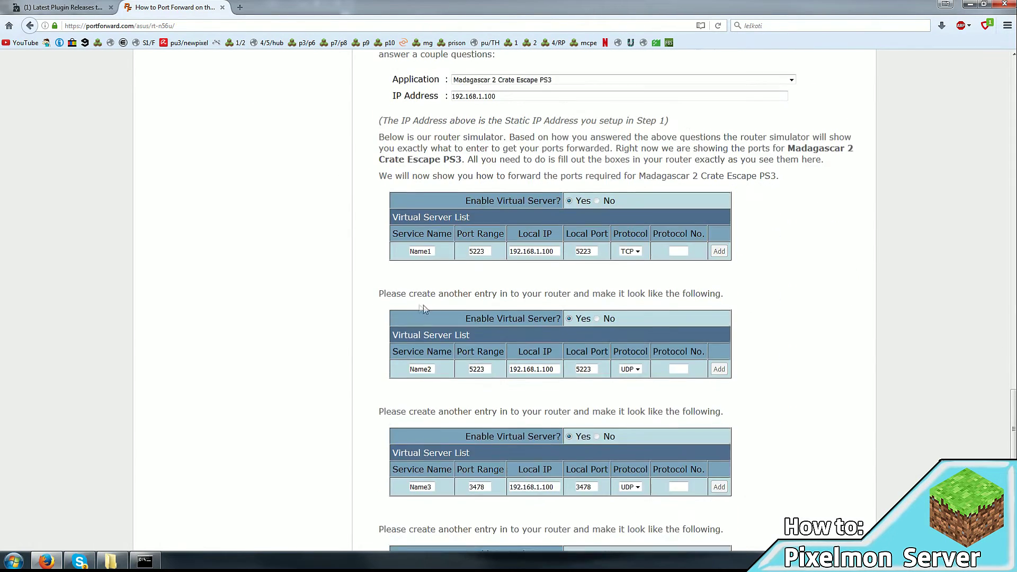
{"action": "left_click_drag", "start_coordinate": [489, 251], "coordinate": [458, 251]}
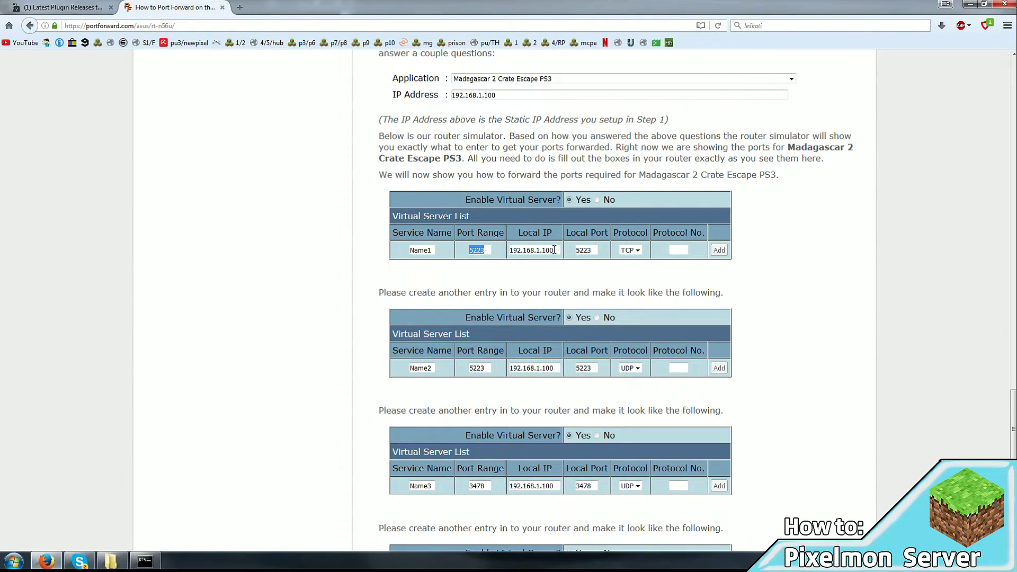
{"action": "left_click_drag", "start_coordinate": [555, 251], "coordinate": [507, 250]}
{"action": "left_click", "coordinate": [316, 316]}
{"action": "left_click", "coordinate": [156, 25]}
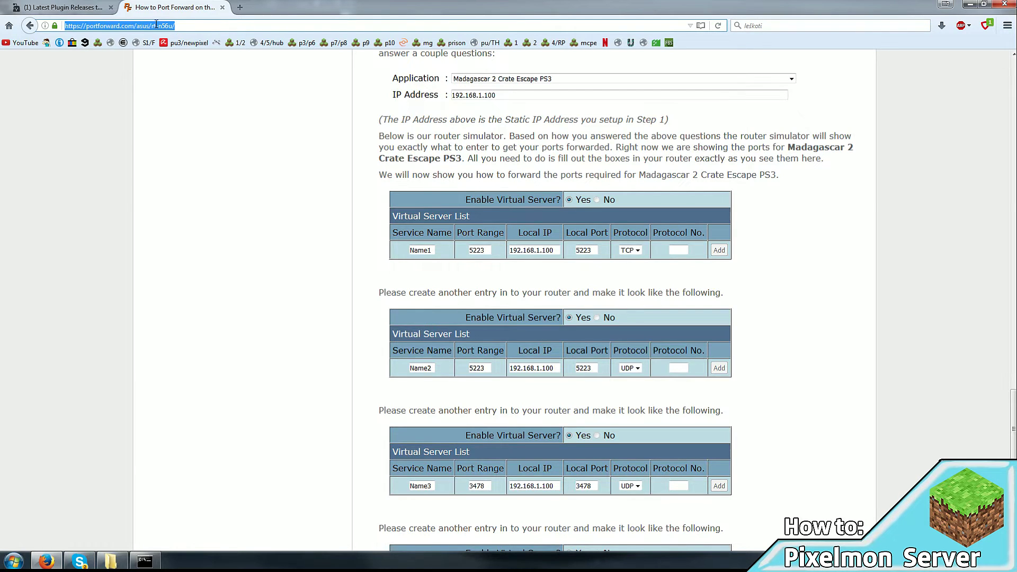
Load canyouseeme.org and note the detected public IP
{"action": "type", "text": "canyouseeme.org"}
{"action": "key", "text": "Return"}
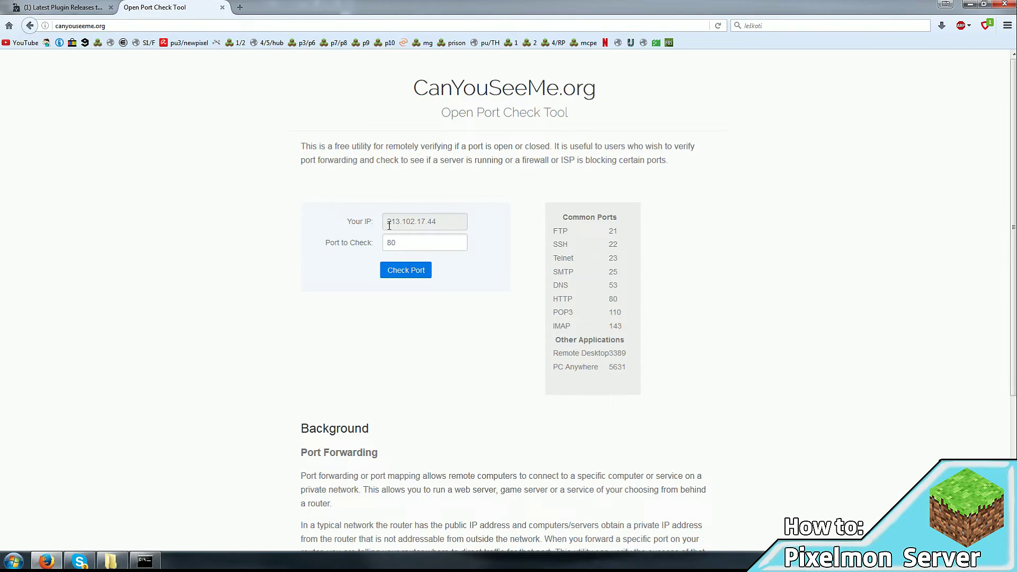
{"action": "left_click_drag", "start_coordinate": [388, 222], "coordinate": [440, 222]}
Check port 25565 and read the connection-timed-out error
{"action": "double_click", "coordinate": [432, 243]}
{"action": "type", "text": "25565"}
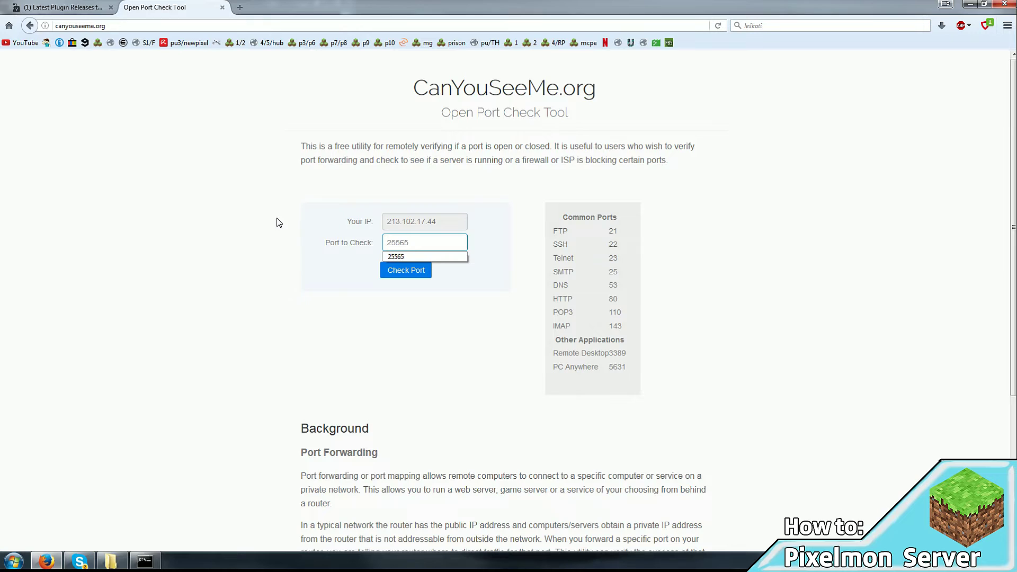
{"action": "left_click", "coordinate": [279, 222]}
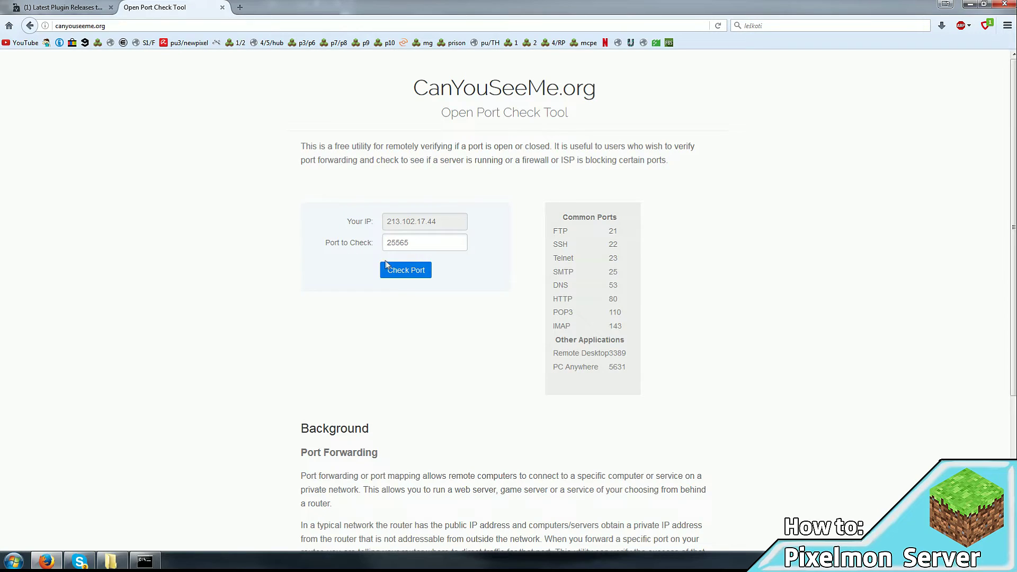
{"action": "left_click", "coordinate": [419, 272]}
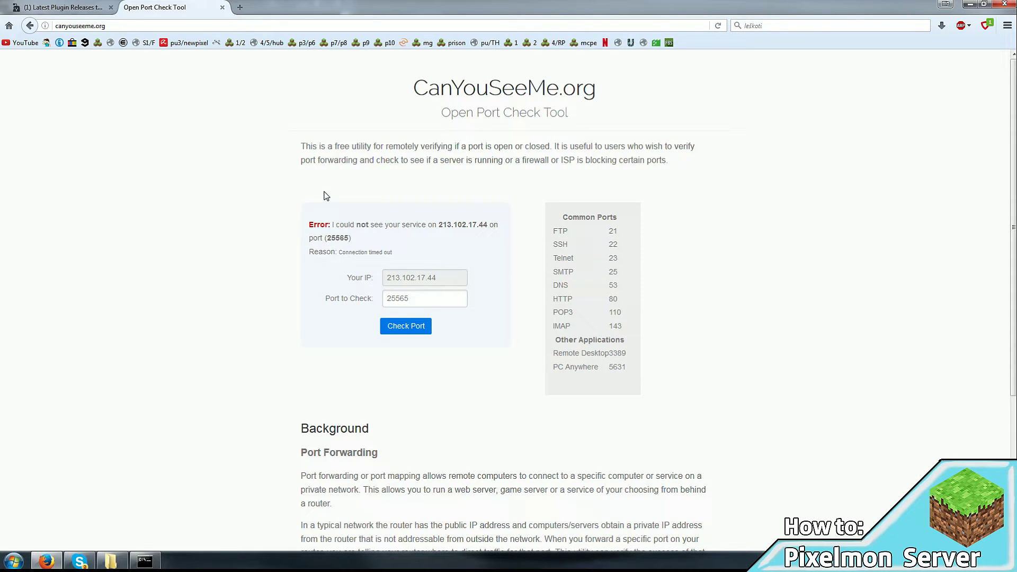
{"action": "left_click_drag", "start_coordinate": [333, 224], "coordinate": [372, 243]}
{"action": "left_click", "coordinate": [373, 243]}
Close the ipconfig window, run launch.bat from the Server folder, and move the server console aside
{"action": "left_click", "coordinate": [48, 560]}
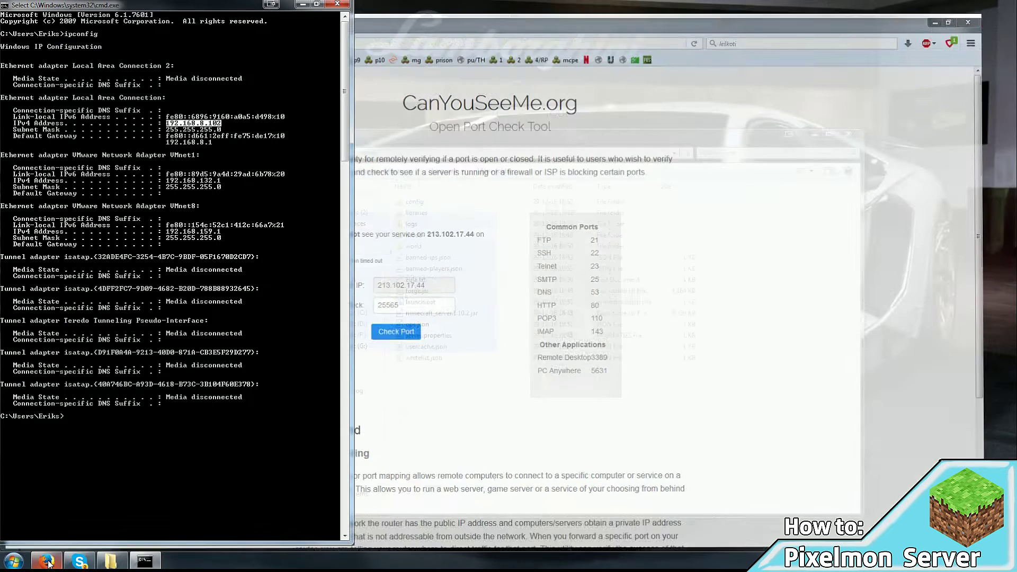
{"action": "left_click", "coordinate": [334, 5]}
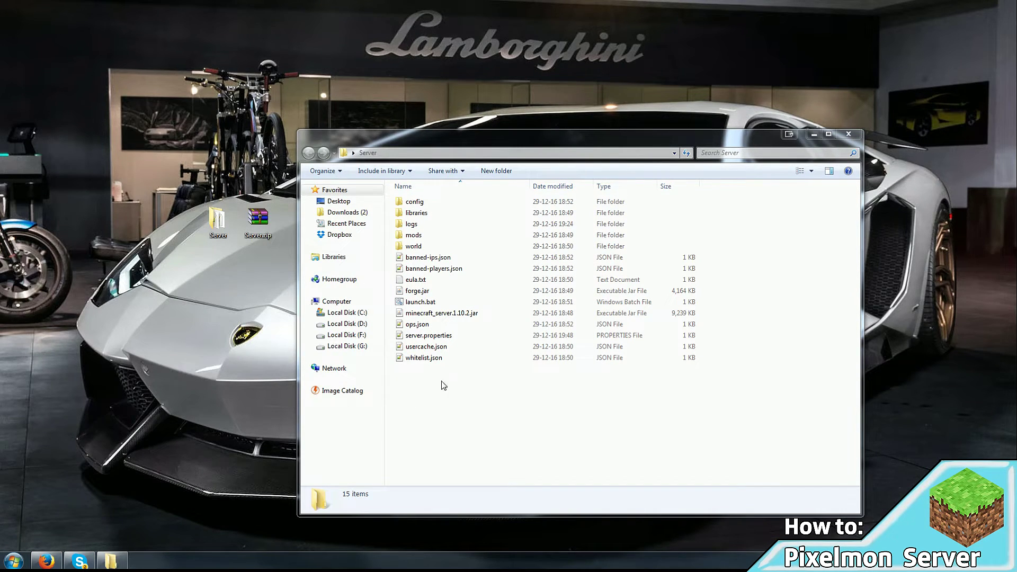
{"action": "left_click", "coordinate": [408, 302]}
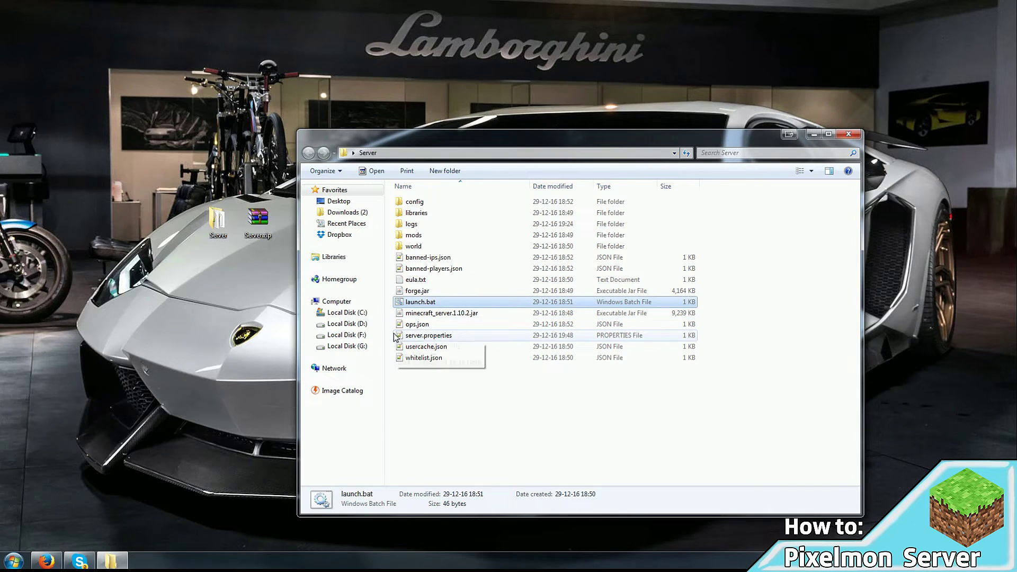
{"action": "double_click", "coordinate": [422, 305]}
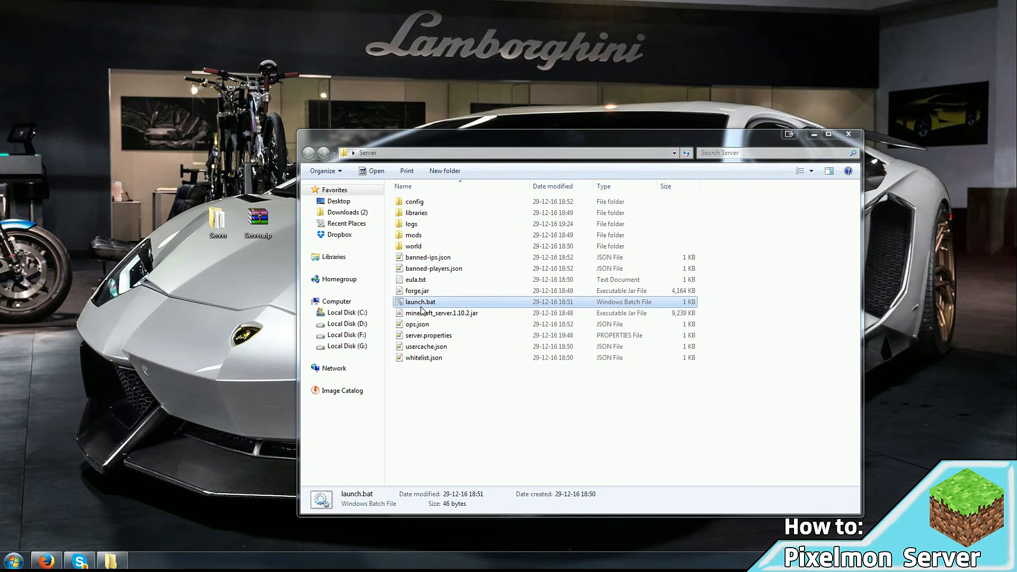
{"action": "left_click", "coordinate": [814, 134]}
{"action": "left_click_drag", "start_coordinate": [331, 104], "coordinate": [314, 78]}
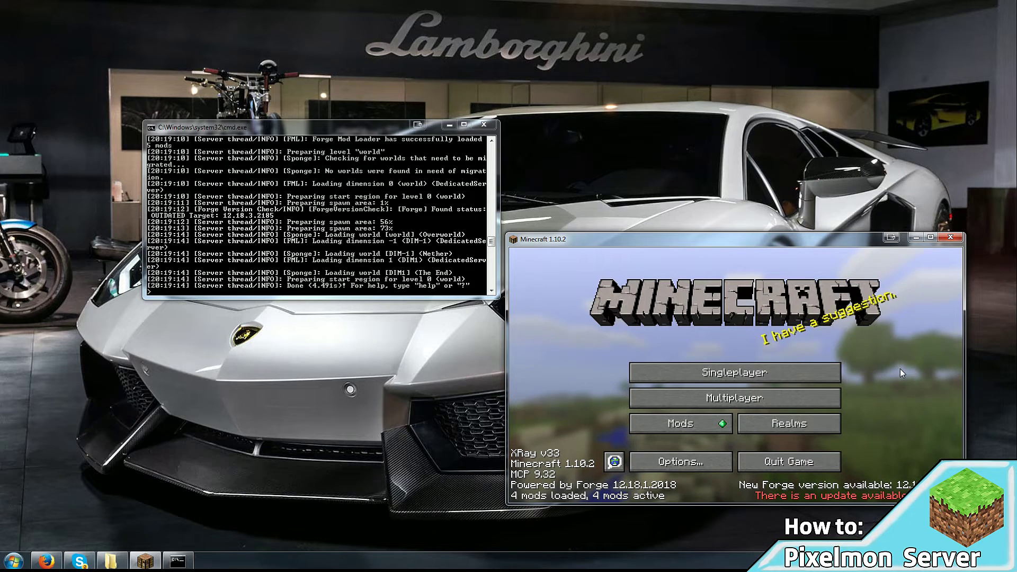
Return to Minecraft and open Multiplayer's Add Server form for a new server entry
{"action": "left_click", "coordinate": [405, 294]}
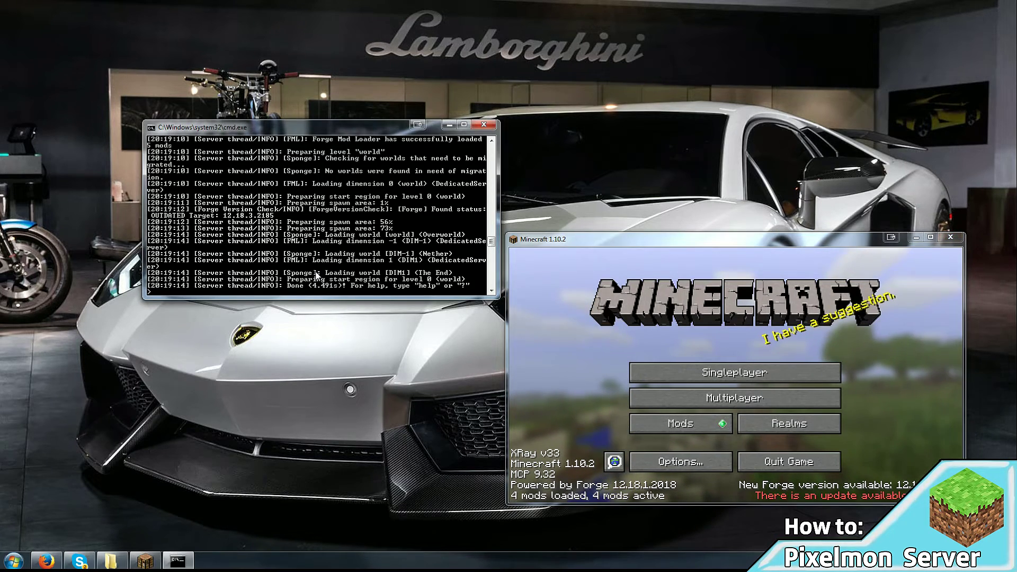
{"action": "left_click", "coordinate": [829, 343]}
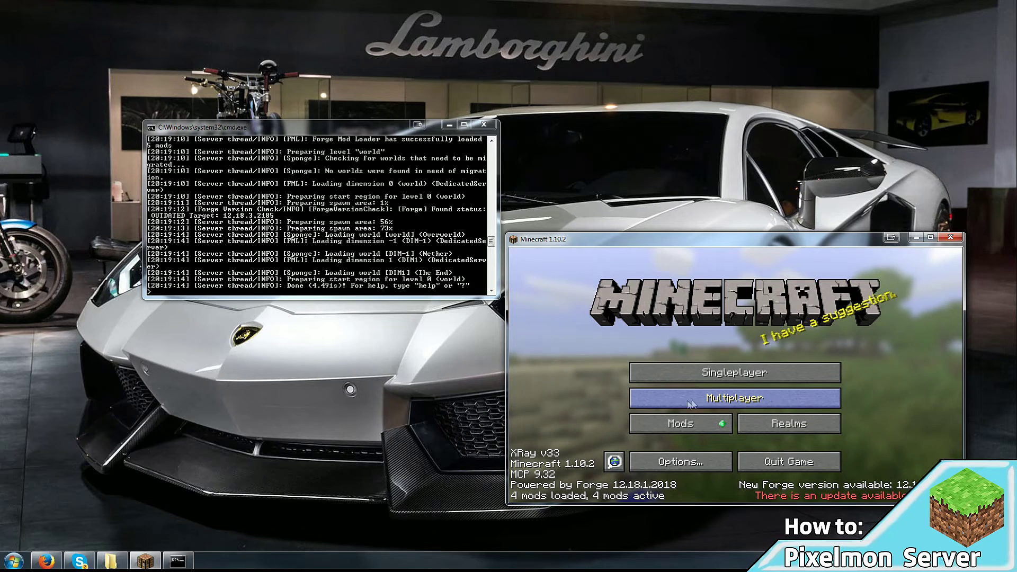
{"action": "left_click", "coordinate": [733, 400]}
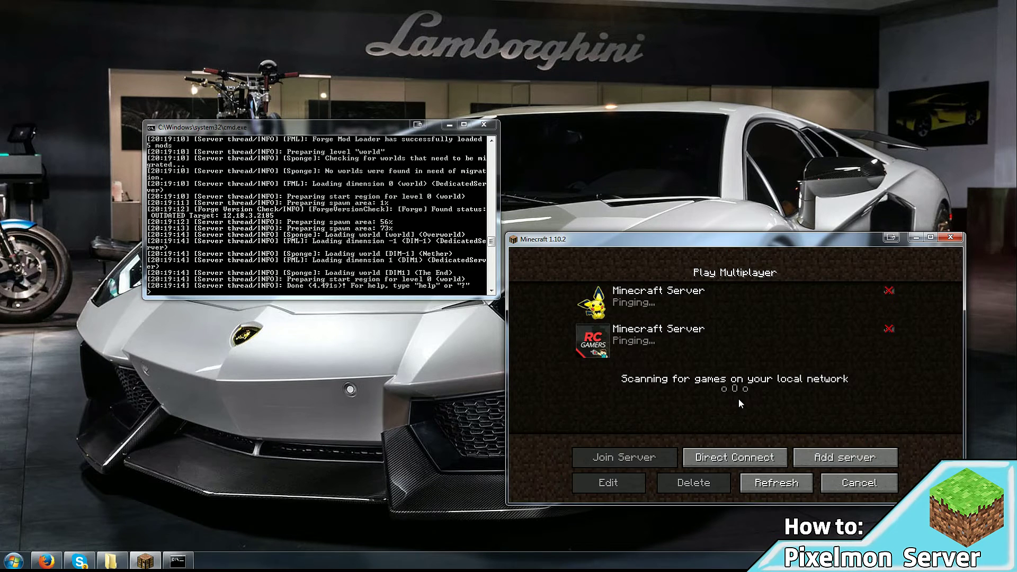
{"action": "left_click", "coordinate": [897, 459]}
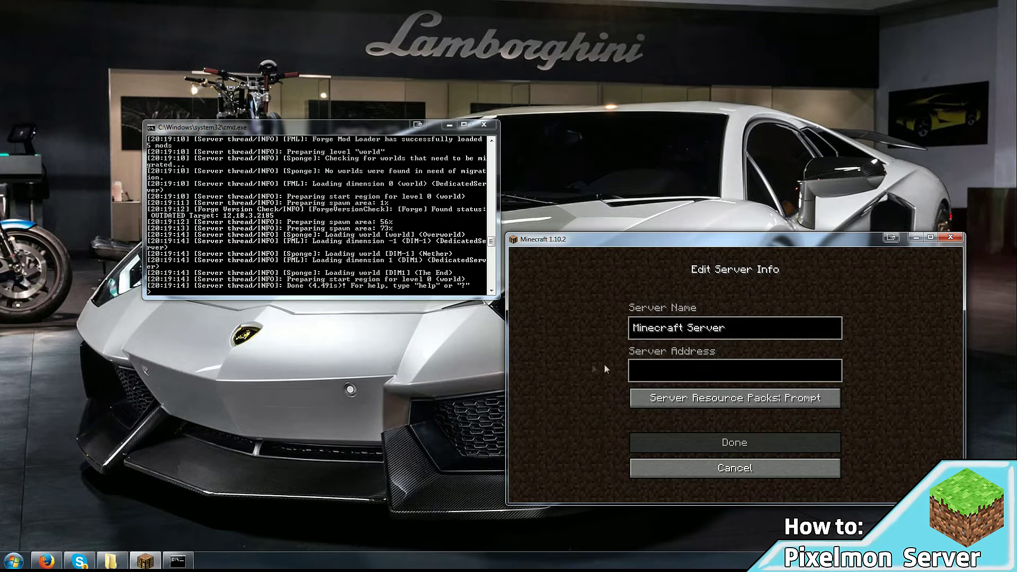
{"action": "left_click", "coordinate": [46, 561]}
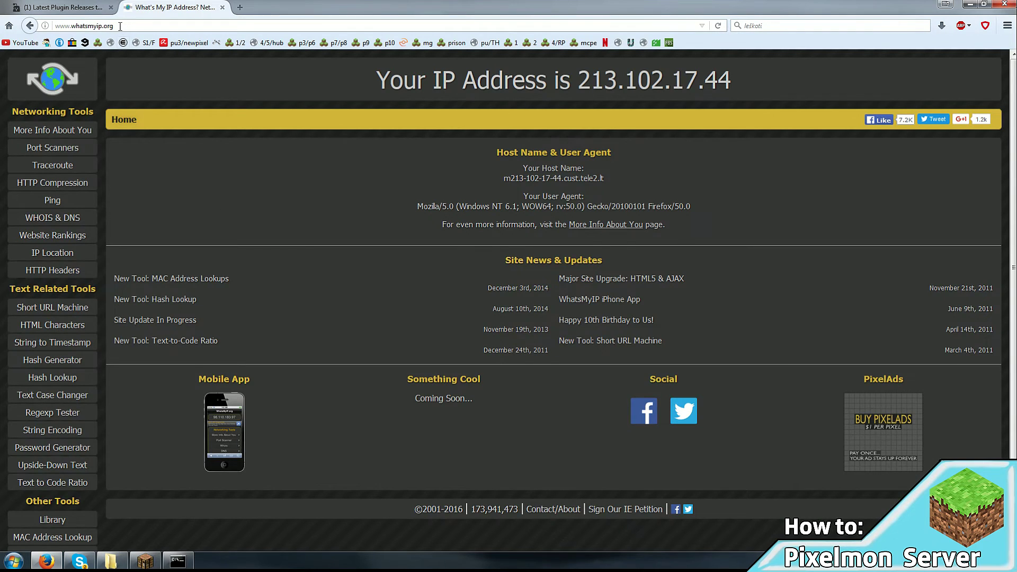
{"action": "left_click_drag", "start_coordinate": [580, 79], "coordinate": [739, 87]}
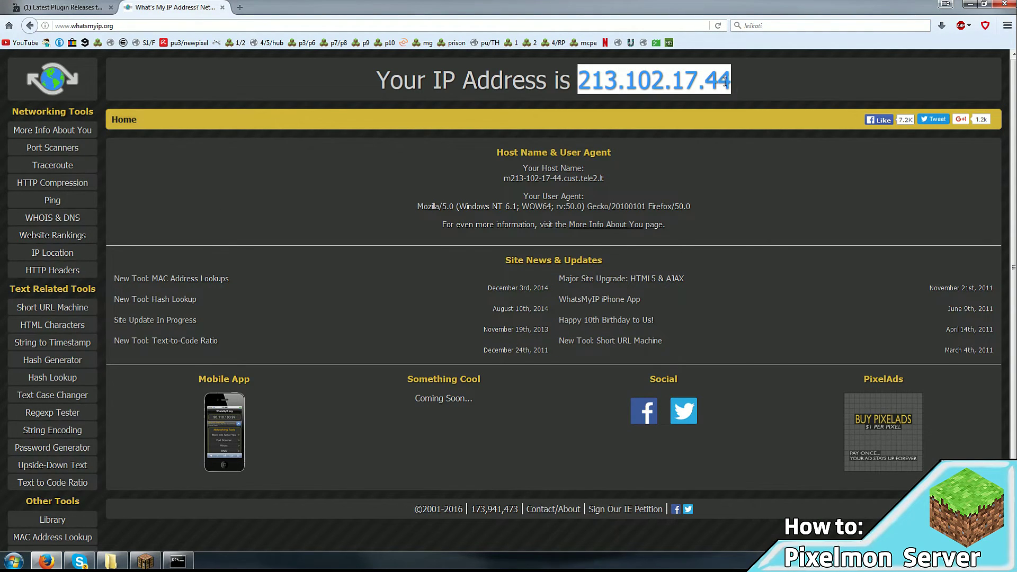
{"action": "left_click", "coordinate": [46, 560]}
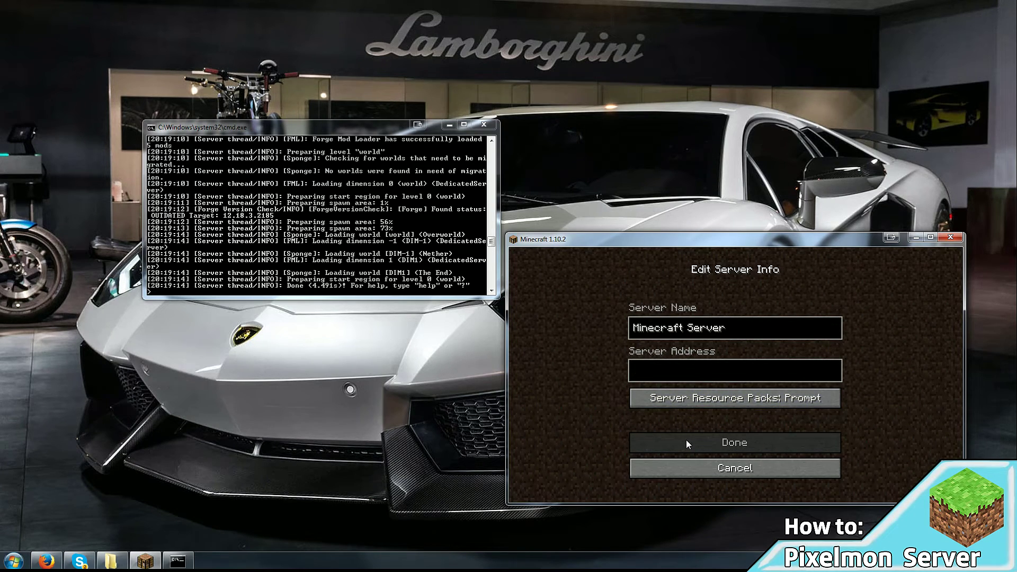
Add a server with address 'localhost', select it in the list and join it
{"action": "left_click", "coordinate": [655, 376]}
{"action": "type", "text": "localhost"}
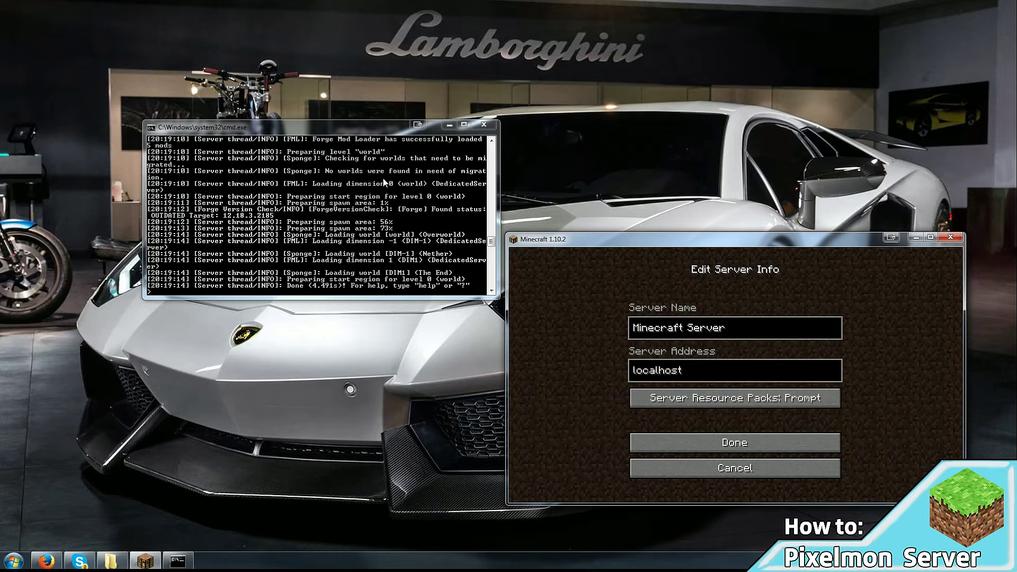
{"action": "left_click", "coordinate": [734, 443]}
{"action": "left_click", "coordinate": [613, 392]}
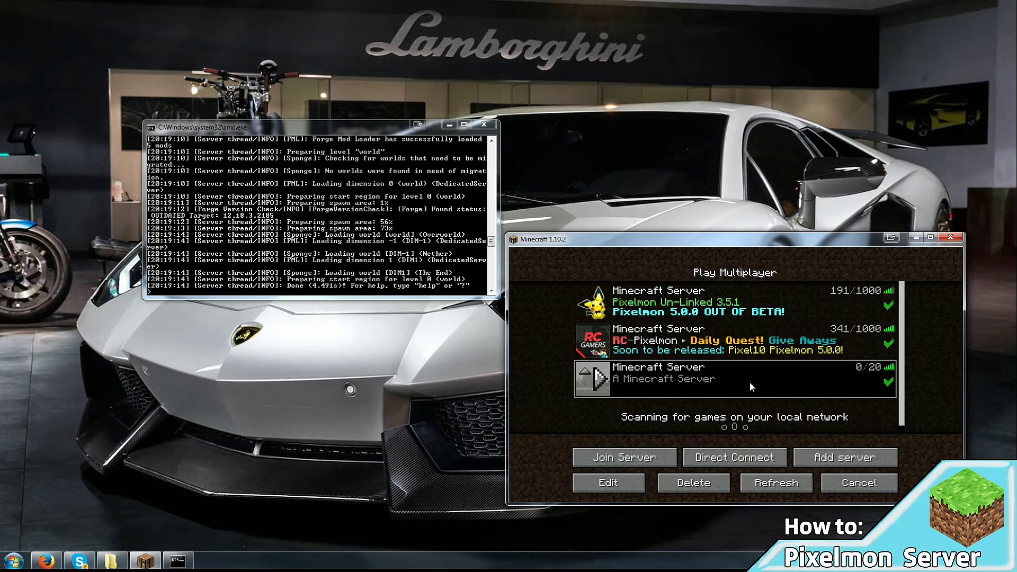
{"action": "left_click", "coordinate": [649, 459]}
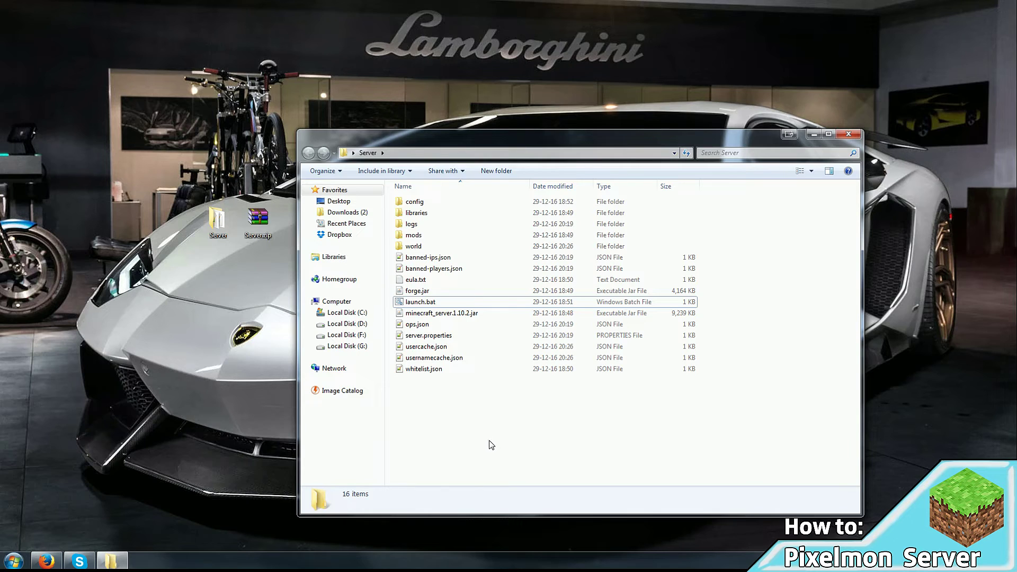
Select the mods folder, then open the Polis [v2.7.0] topic from Sponge's Plugin Releases list
{"action": "left_click", "coordinate": [426, 238]}
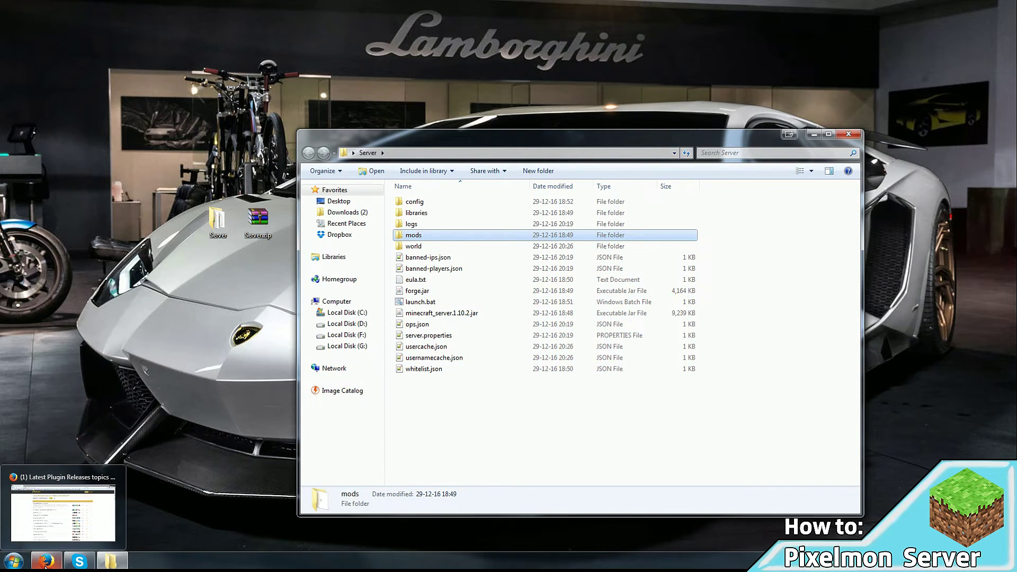
{"action": "left_click", "coordinate": [58, 509]}
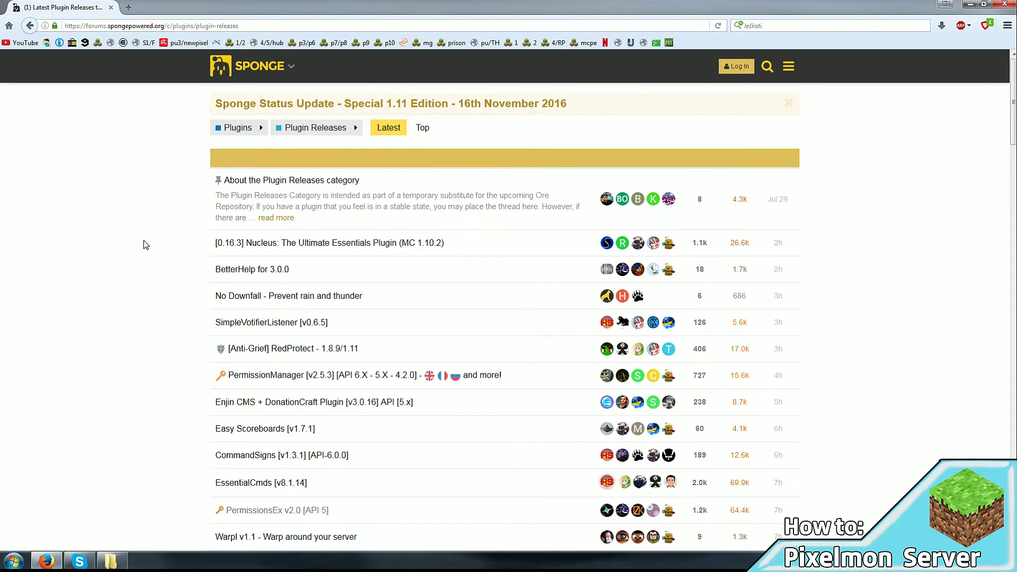
{"action": "scroll", "coordinate": [255, 310], "scroll_direction": "down", "scroll_amount": 3}
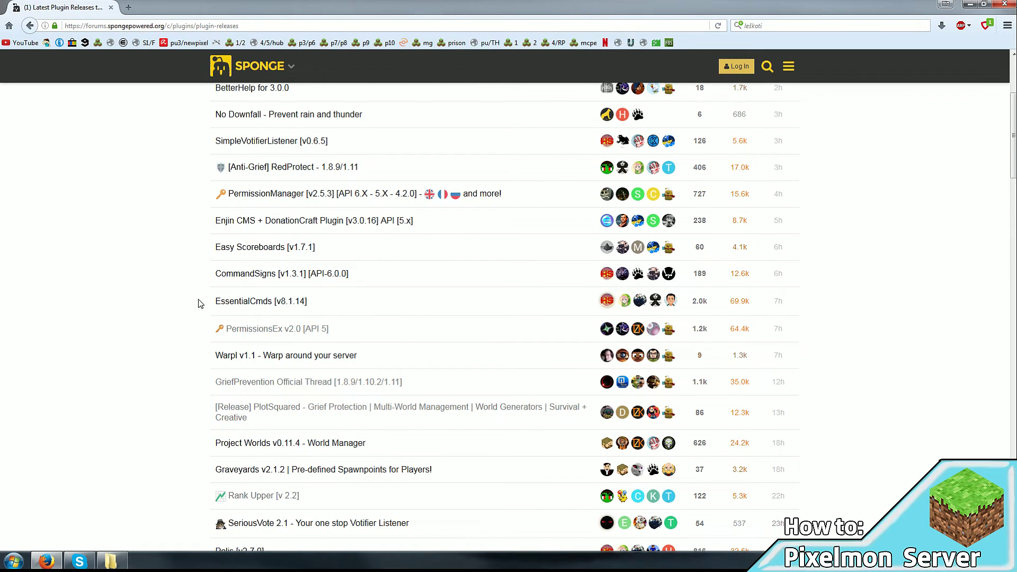
{"action": "scroll", "coordinate": [199, 303], "scroll_direction": "down", "scroll_amount": 1}
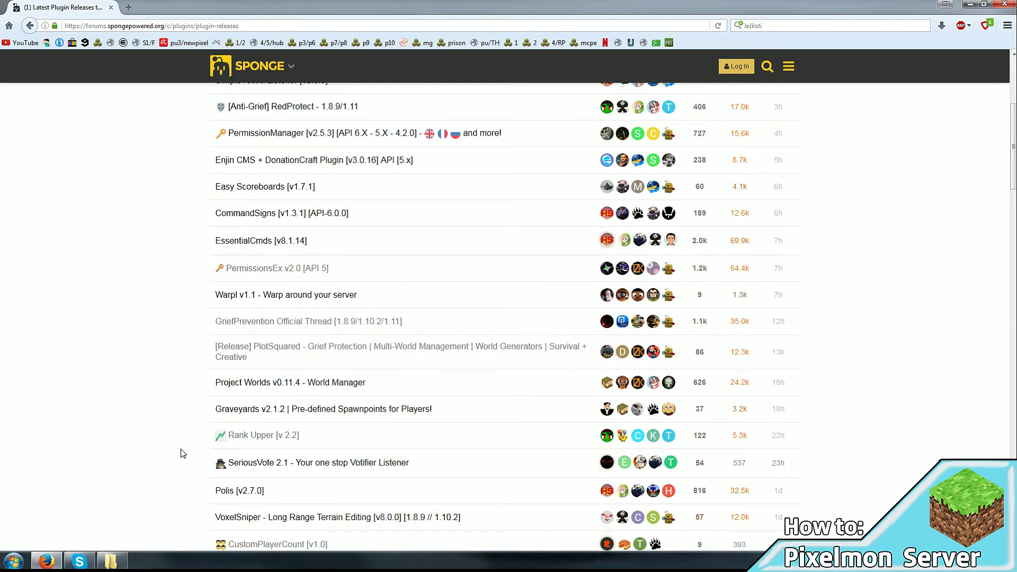
{"action": "scroll", "coordinate": [183, 454], "scroll_direction": "down", "scroll_amount": 2}
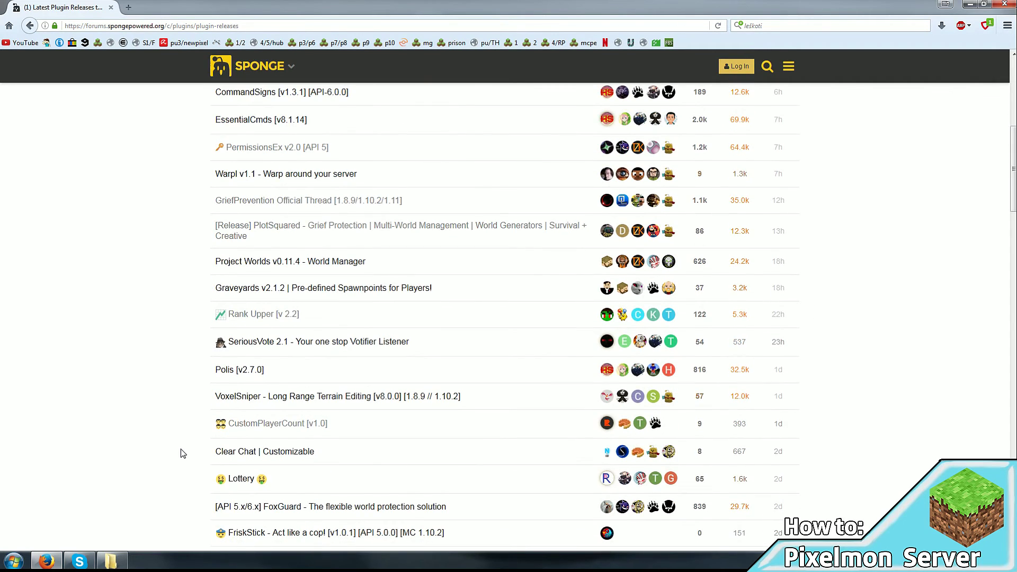
{"action": "left_click", "coordinate": [225, 371]}
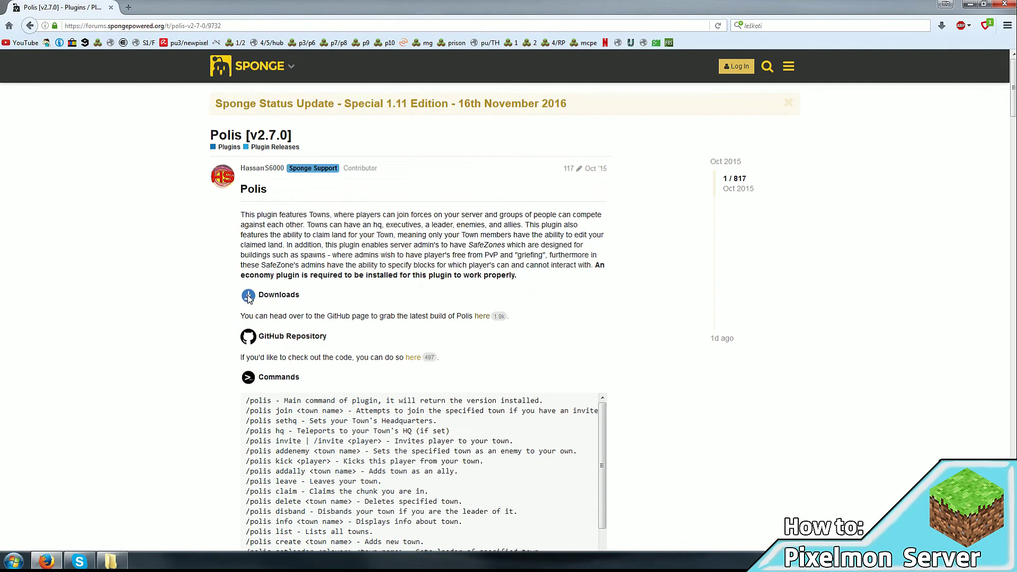
Download and save Polis-1.10.2-2.7.0.jar from the Polis GitHub releases page
{"action": "left_click", "coordinate": [485, 317]}
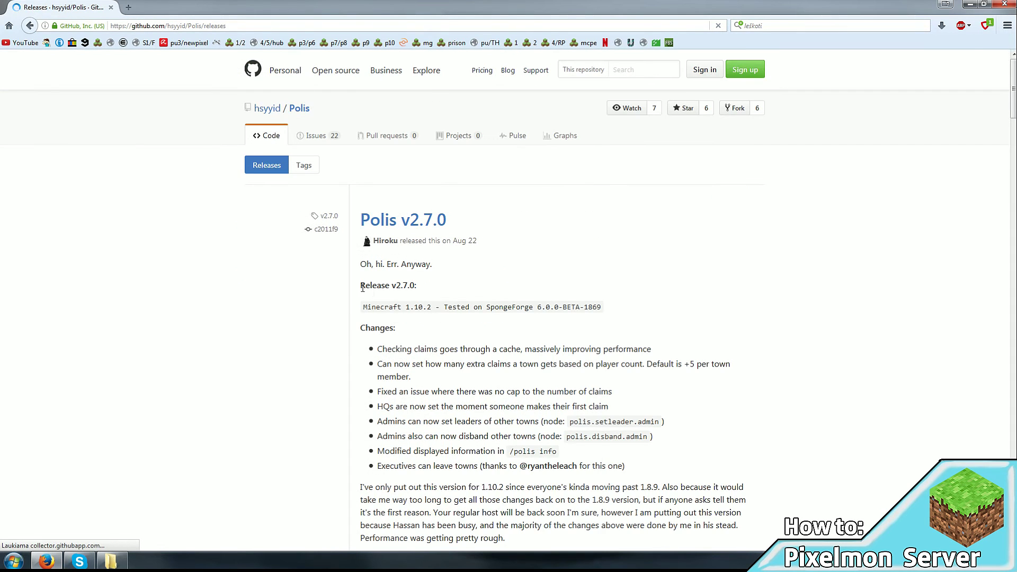
{"action": "scroll", "coordinate": [267, 267], "scroll_direction": "down", "scroll_amount": 3}
{"action": "scroll", "coordinate": [272, 271], "scroll_direction": "down", "scroll_amount": 4}
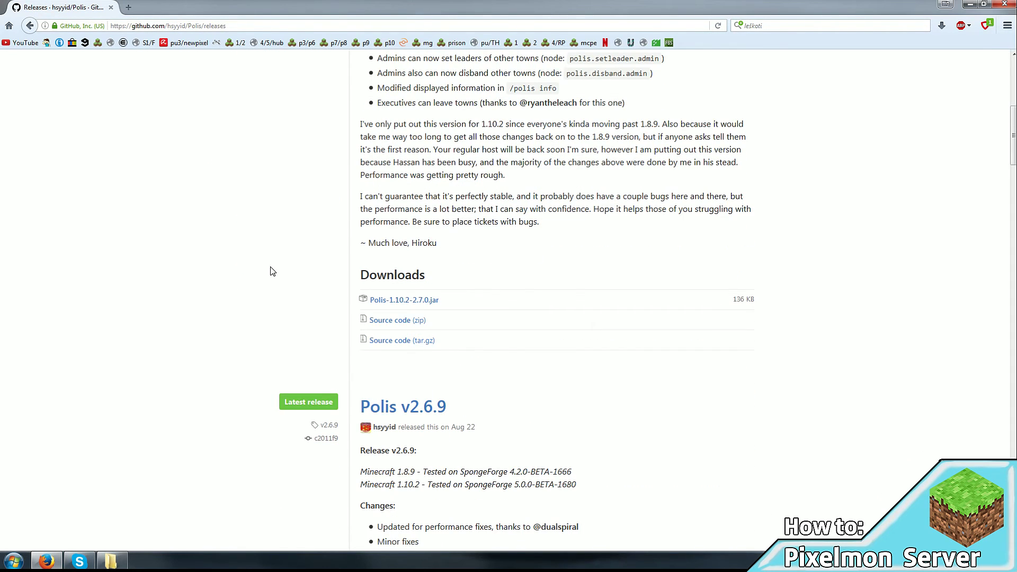
{"action": "left_click", "coordinate": [419, 301]}
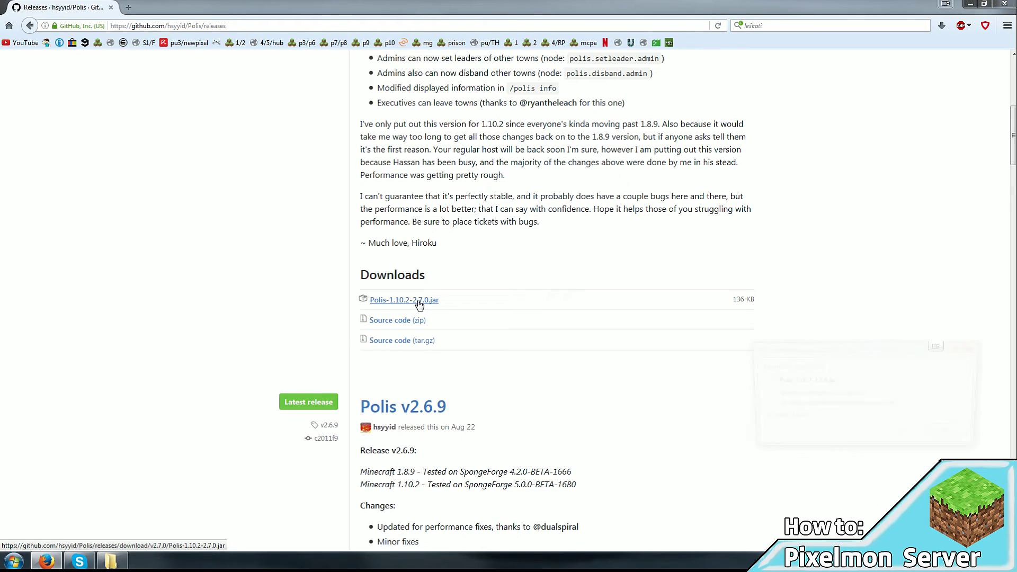
{"action": "left_click", "coordinate": [923, 441]}
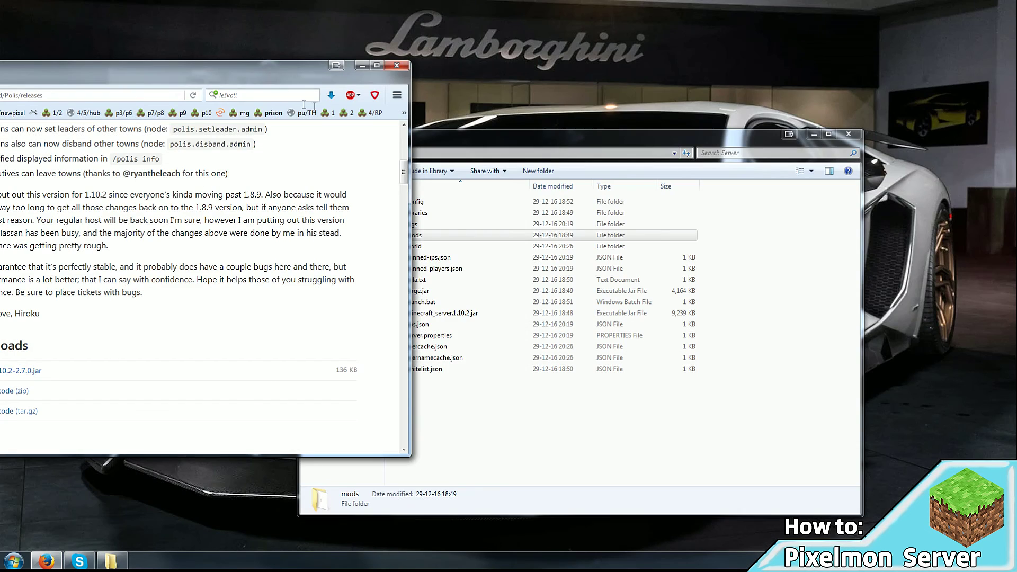
Drag the downloaded Polis jar from Firefox's Downloads into the mods folder, then select launch.bat
{"action": "left_click", "coordinate": [351, 95]}
{"action": "left_click", "coordinate": [331, 95]}
{"action": "left_click_drag", "start_coordinate": [298, 115], "coordinate": [439, 238]}
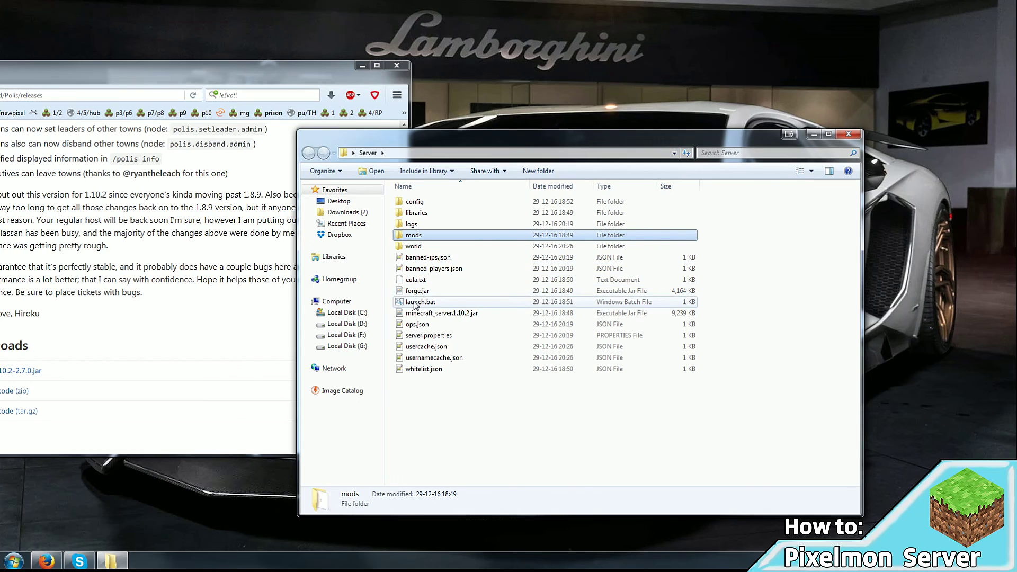
{"action": "left_click", "coordinate": [417, 302]}
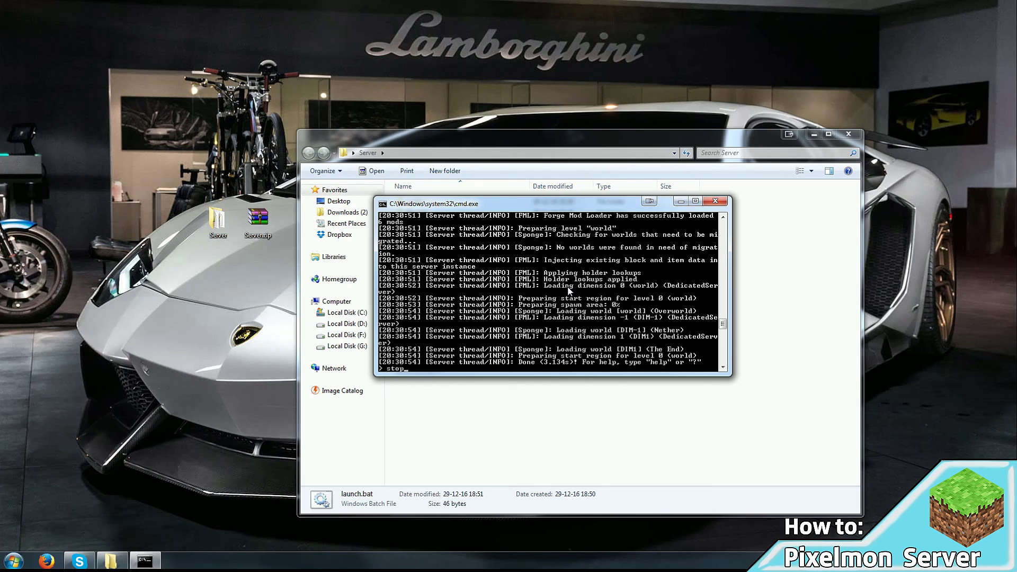
Stop the server, close its console, and relaunch it from launch.bat
{"action": "key", "text": "Return"}
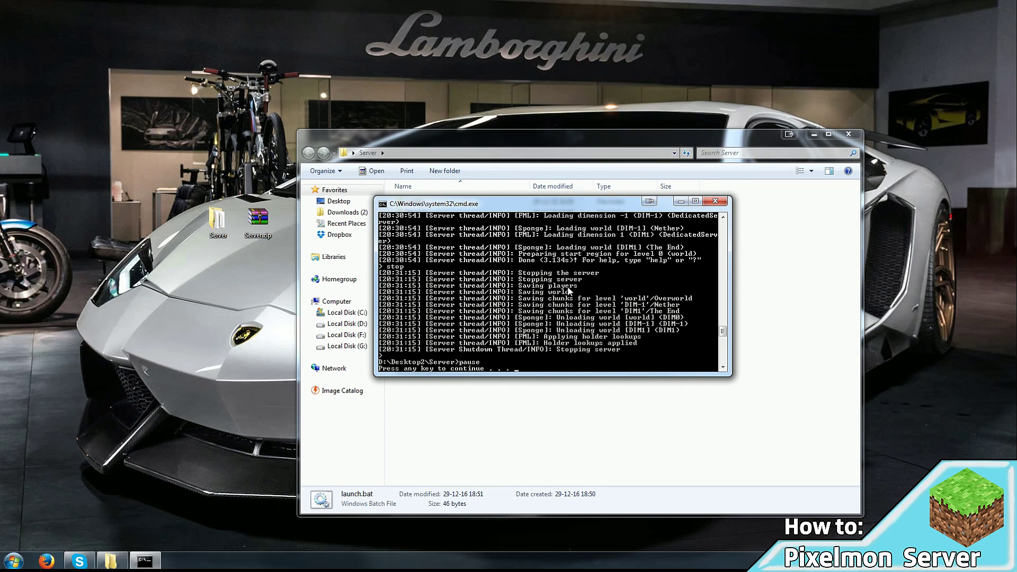
{"action": "key", "text": "Return"}
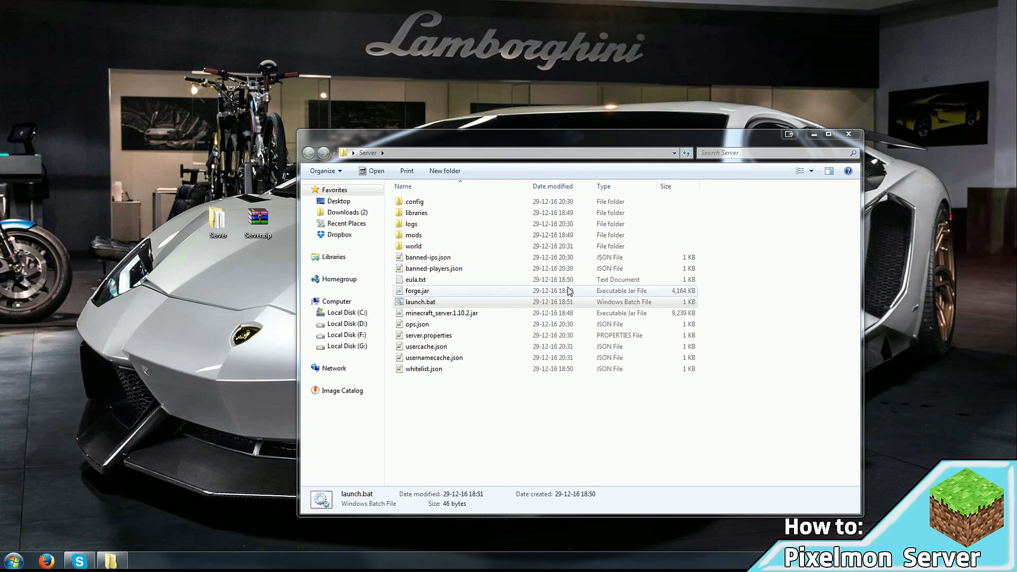
{"action": "left_click", "coordinate": [573, 306]}
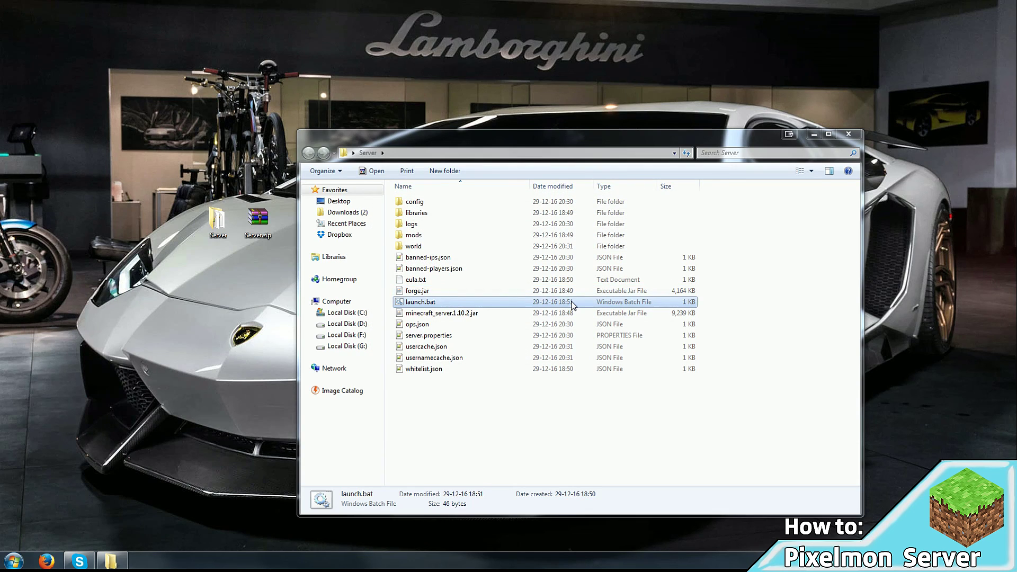
{"action": "double_click", "coordinate": [573, 305]}
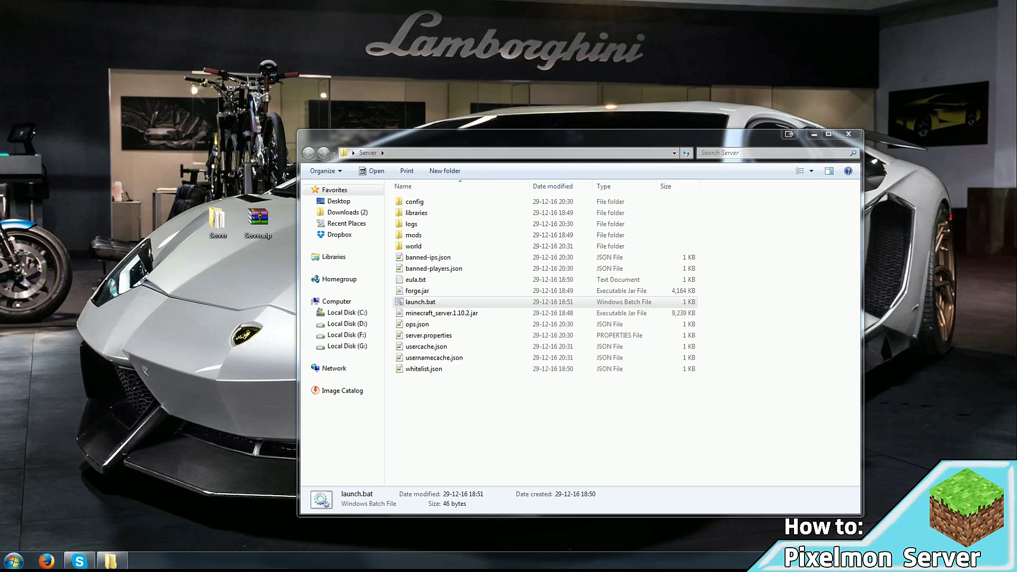